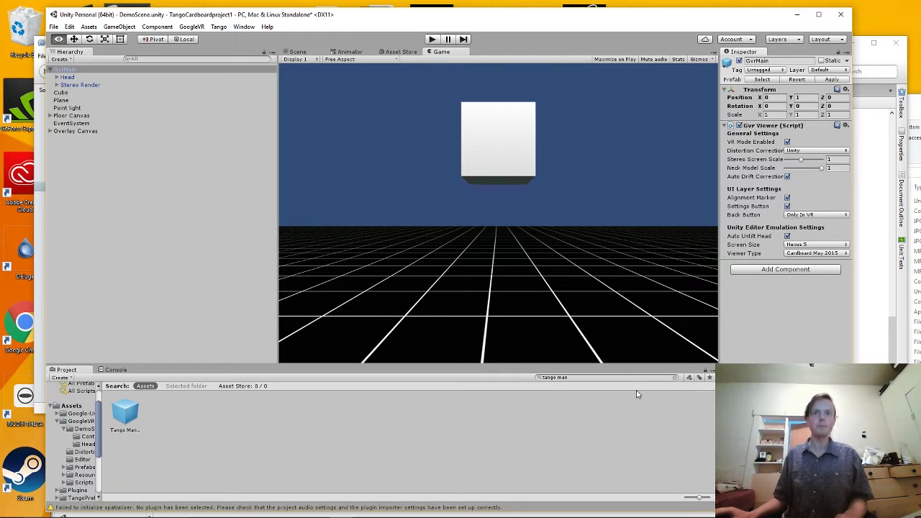
# Switch from the Unity editor to the Project Tango SDK download page in Chrome.
pyautogui.hotkey('alt', 'Tab')
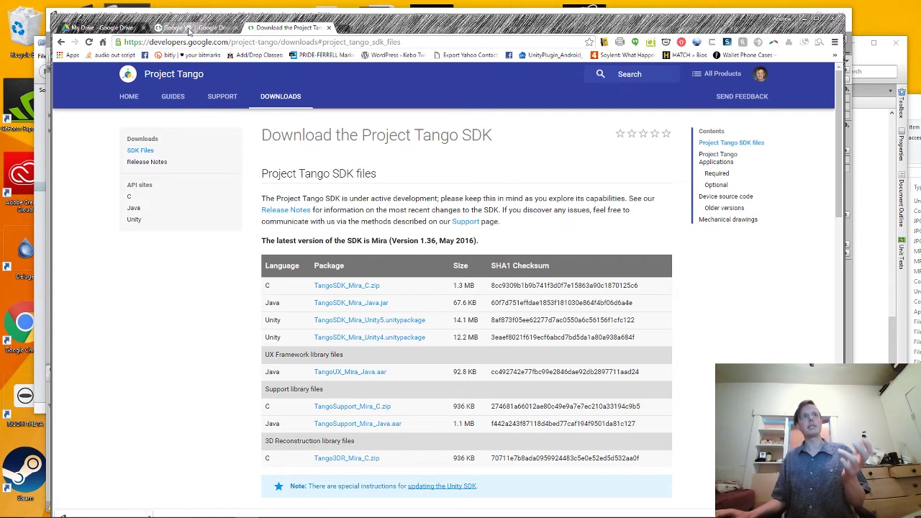
# Look over the Google VR developer page, then return to the Unity DemoScene.
pyautogui.click(192, 29)
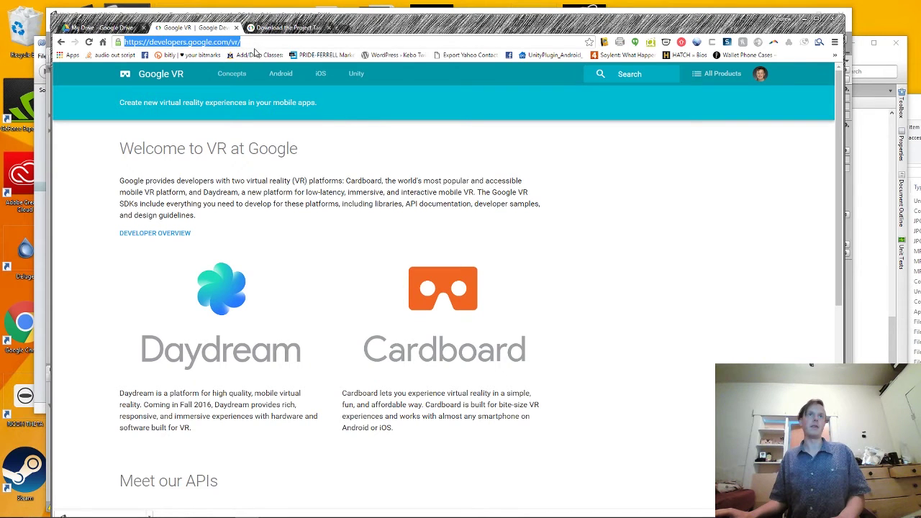
pyautogui.click(286, 29)
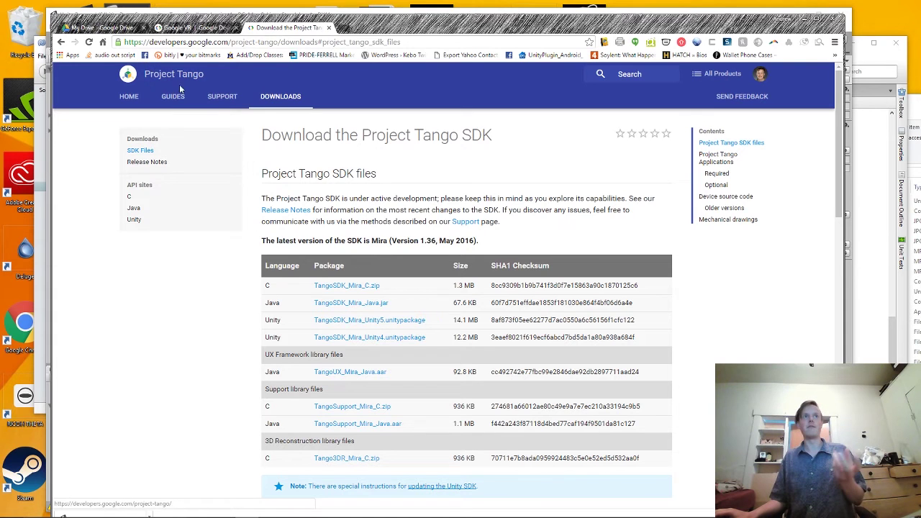
pyautogui.click(187, 41)
pyautogui.click(191, 27)
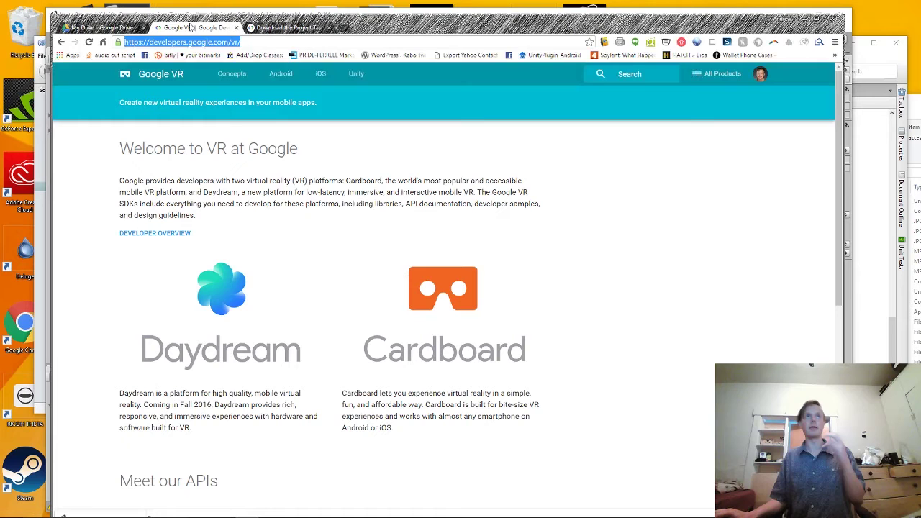
pyautogui.hotkey('alt', 'Tab')
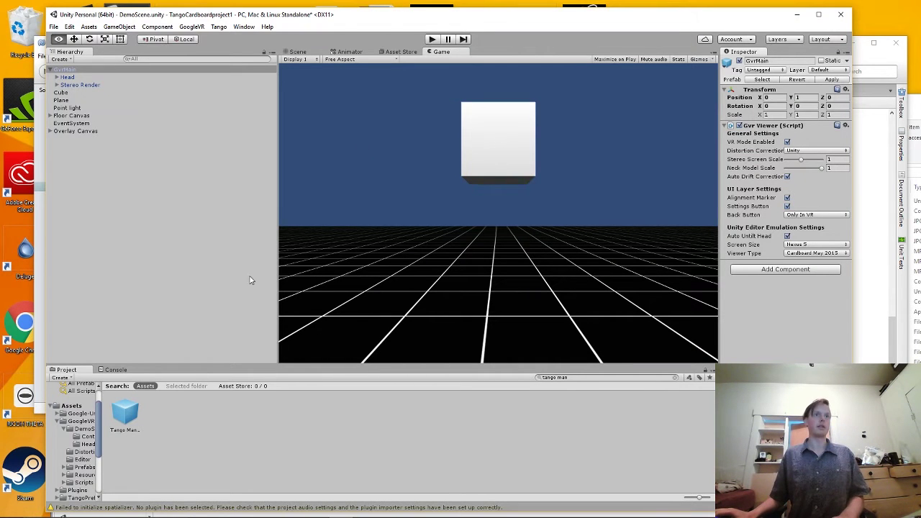
pyautogui.click(71, 70)
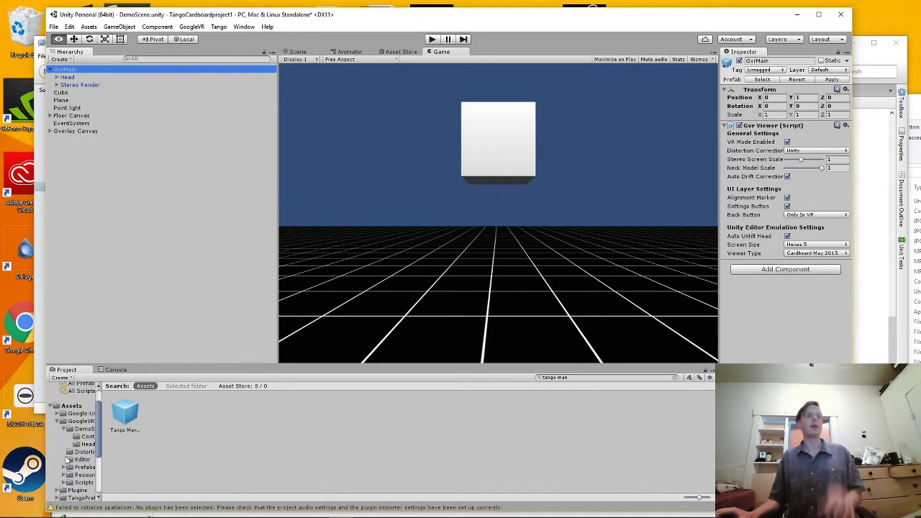
pyautogui.click(77, 420)
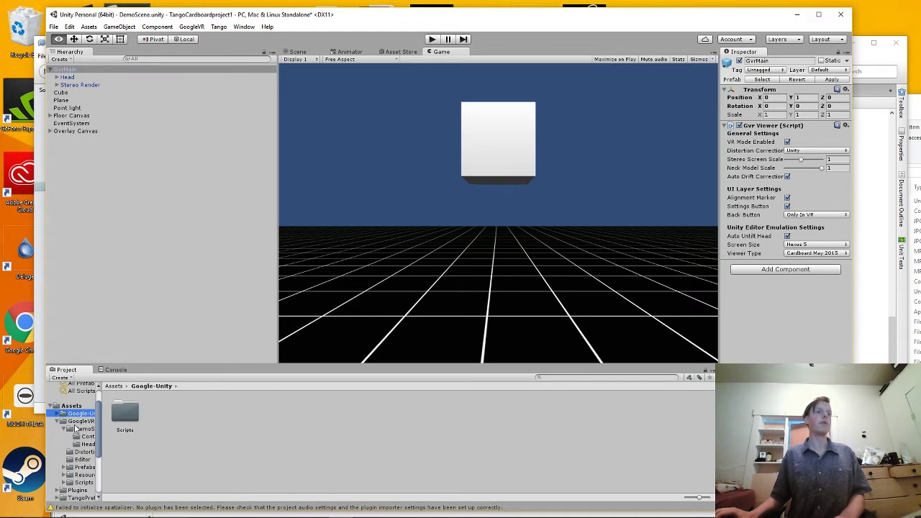
pyautogui.scroll(-3, 92, 428)
pyautogui.scroll(3, 78, 441)
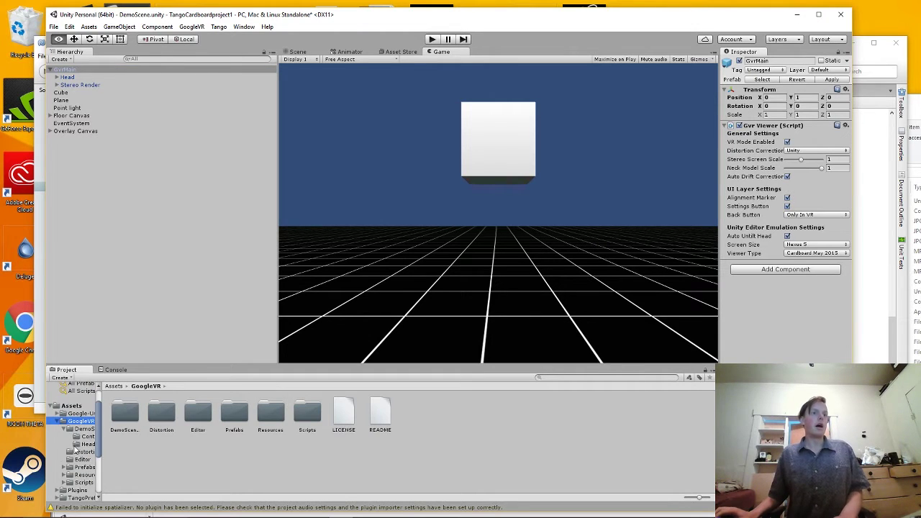
pyautogui.scroll(-3, 81, 442)
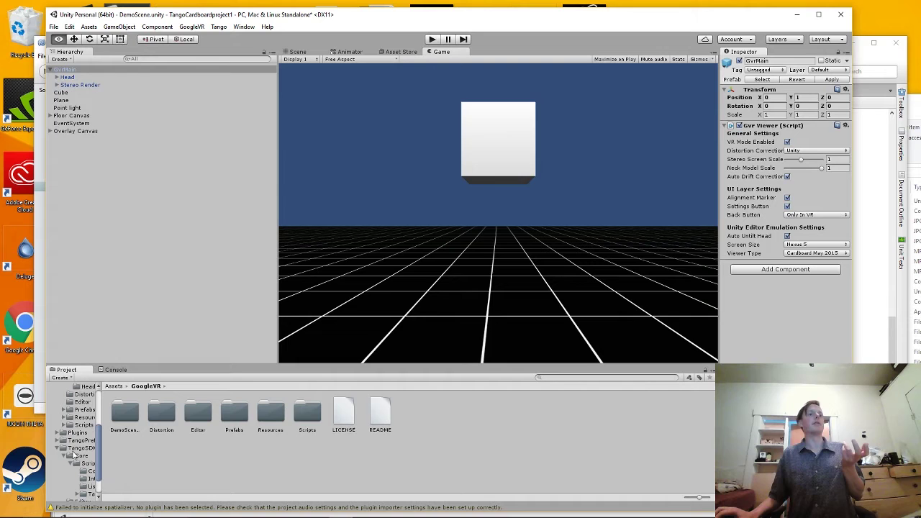
pyautogui.click(79, 448)
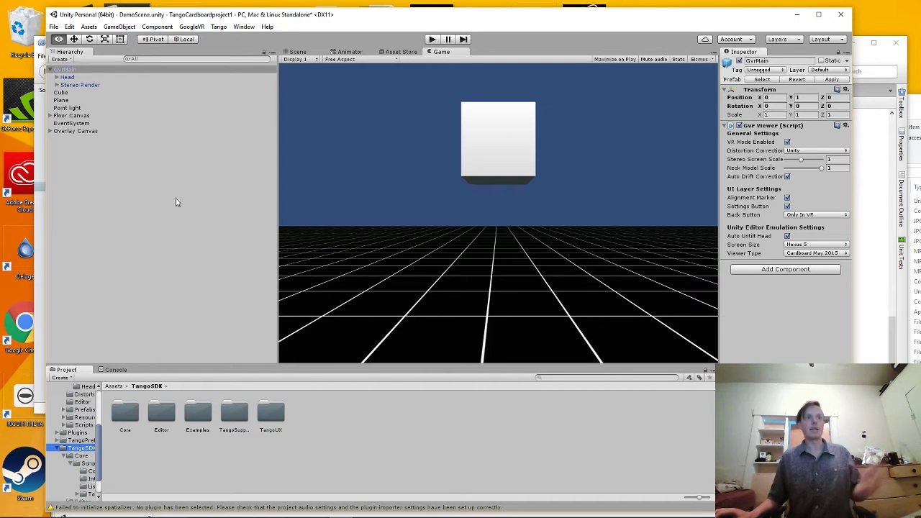
pyautogui.scroll(5, 71, 432)
pyautogui.click(71, 431)
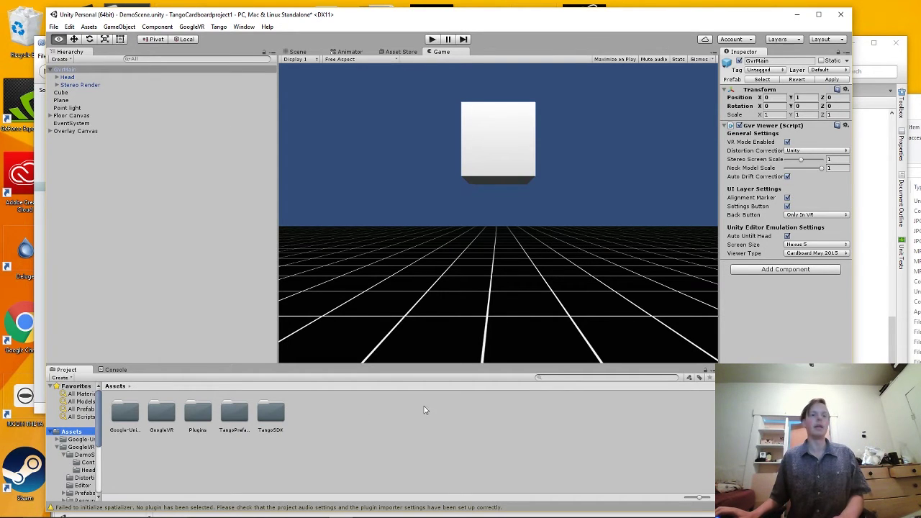
pyautogui.click(544, 378)
pyautogui.write('tango')
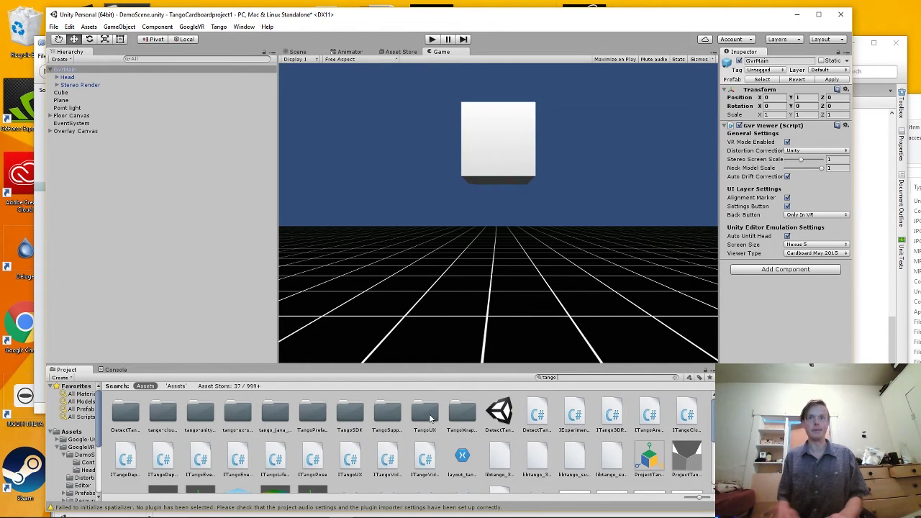
pyautogui.write(' man')
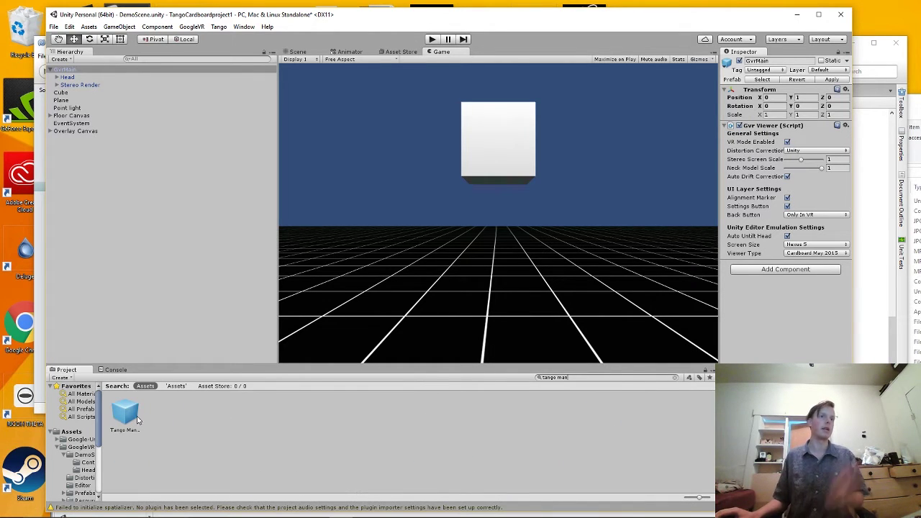
# Add the Tango Manager prefab to the scene and a Character Controller to Head.
pyautogui.moveTo(138, 420); pyautogui.dragTo(105, 179)
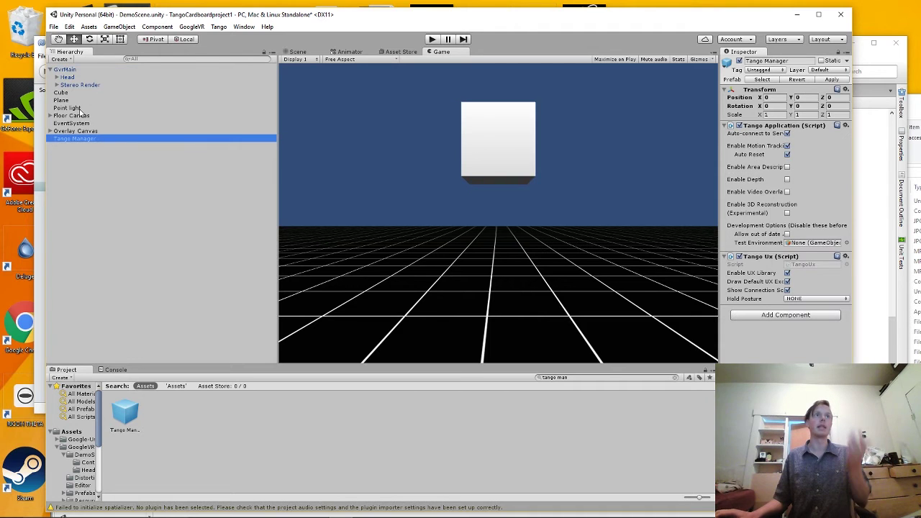
pyautogui.click(67, 77)
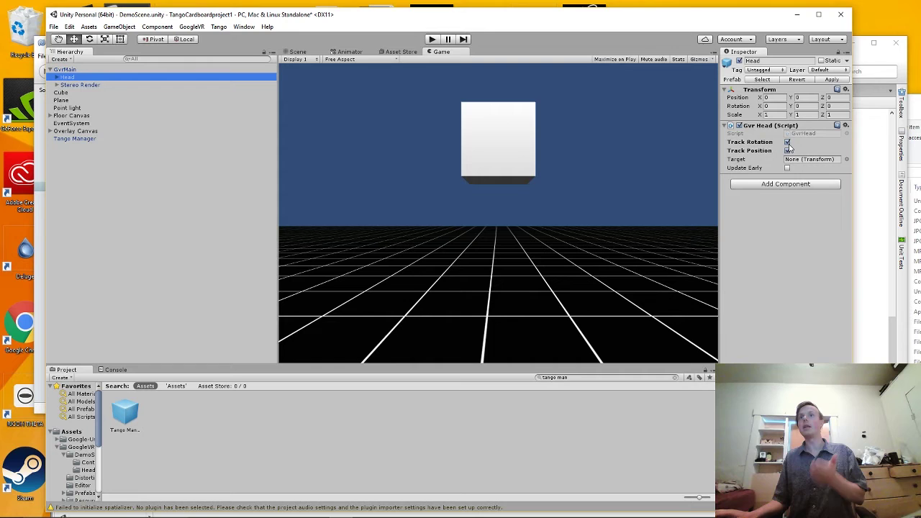
pyautogui.click(769, 184)
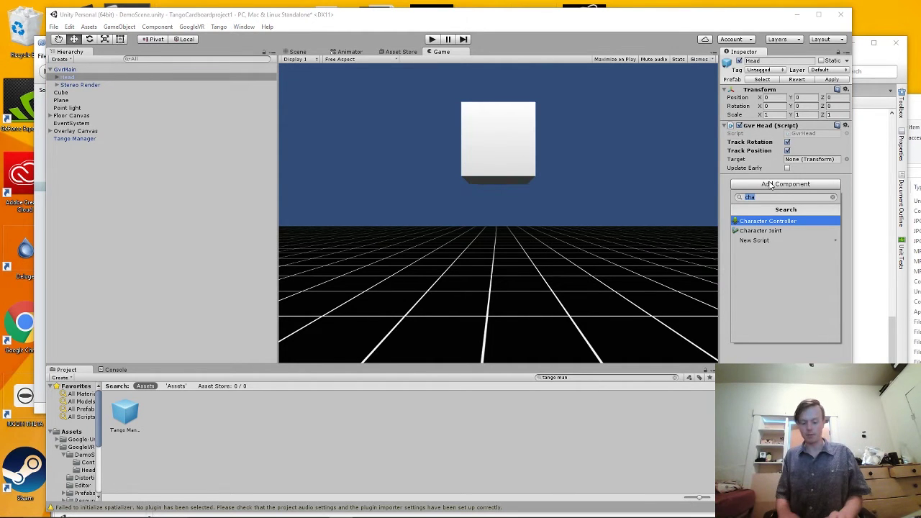
pyautogui.click(783, 222)
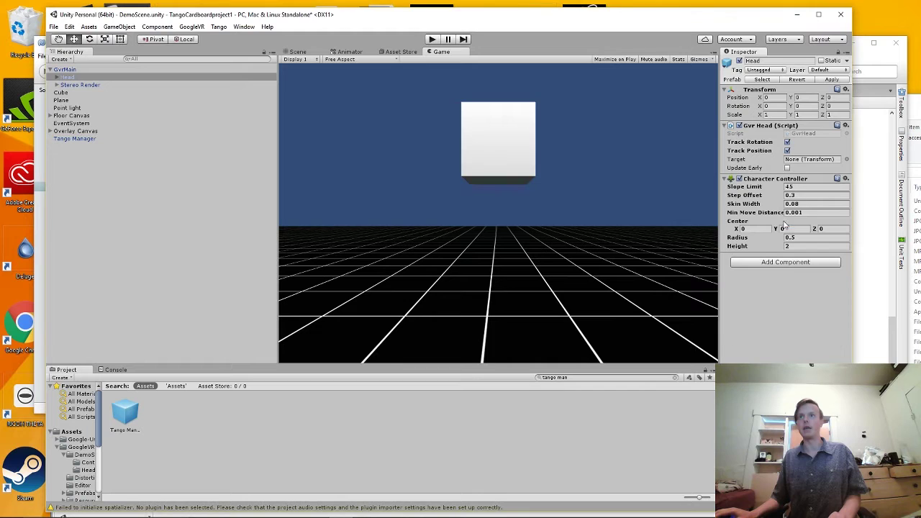
# Give Head a Tango Delta Pose Controller with Character Motion; untick Gvr Head's Track Rotation/Position.
pyautogui.click(784, 263)
pyautogui.write('tan')
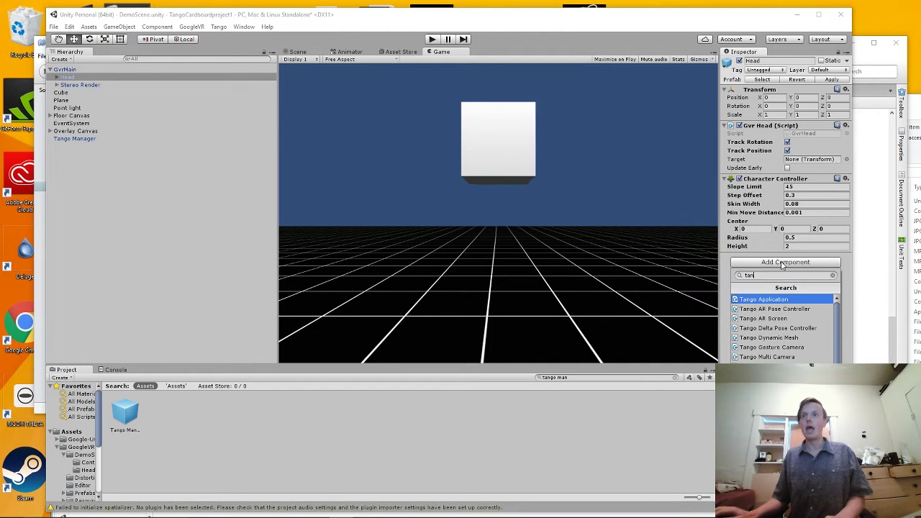
pyautogui.click(785, 328)
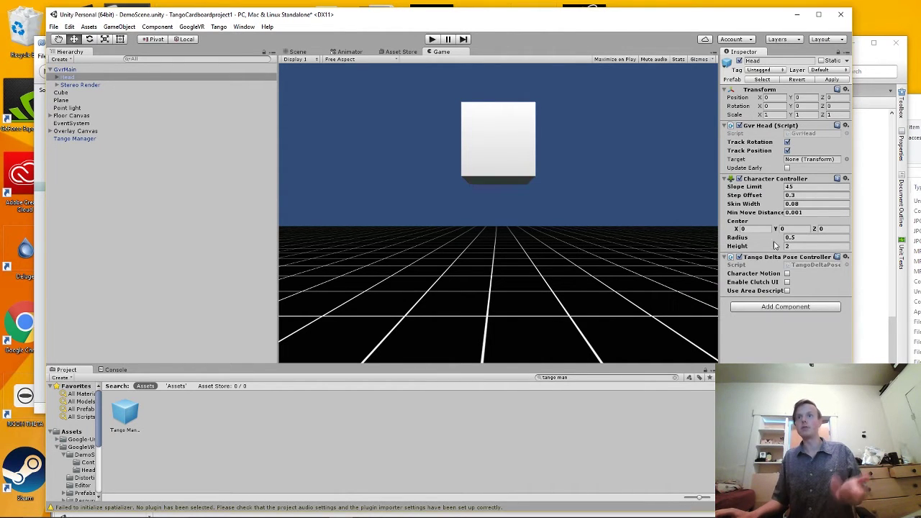
pyautogui.click(788, 274)
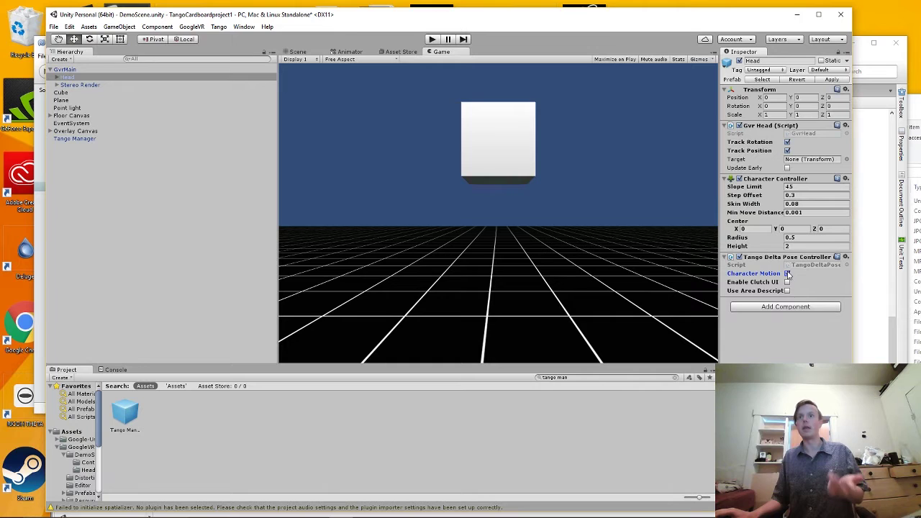
pyautogui.click(788, 143)
pyautogui.click(787, 151)
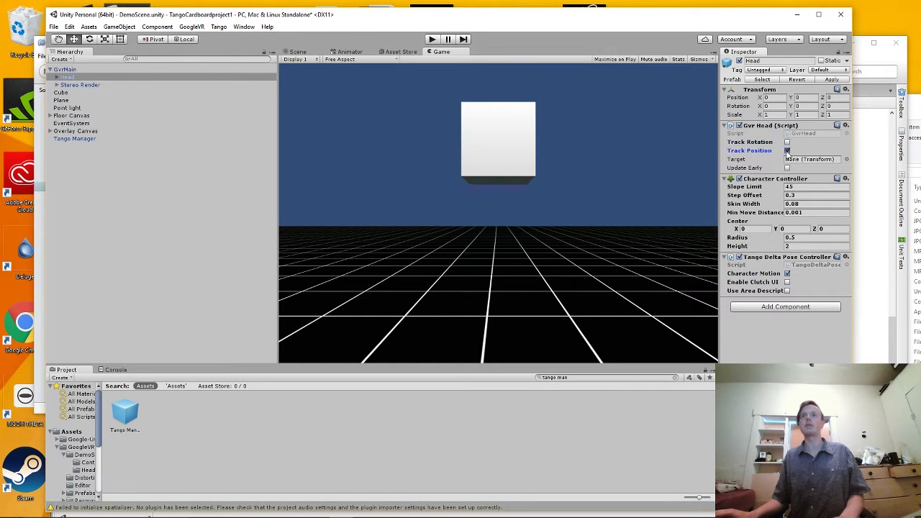
# Play-test the scene, then re-enable Gvr Head's Track Rotation and Track Position.
pyautogui.click(433, 39)
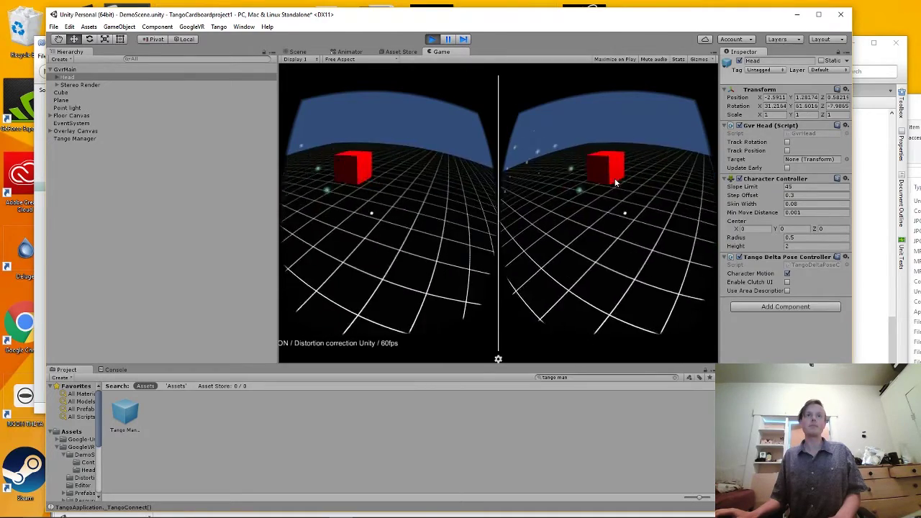
pyautogui.hotkey('ctrl', 'p')
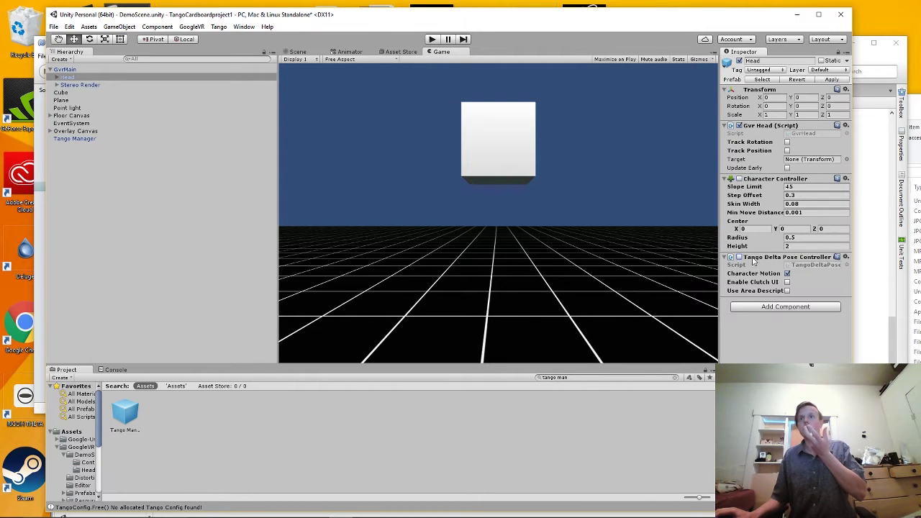
pyautogui.click(788, 141)
pyautogui.click(788, 150)
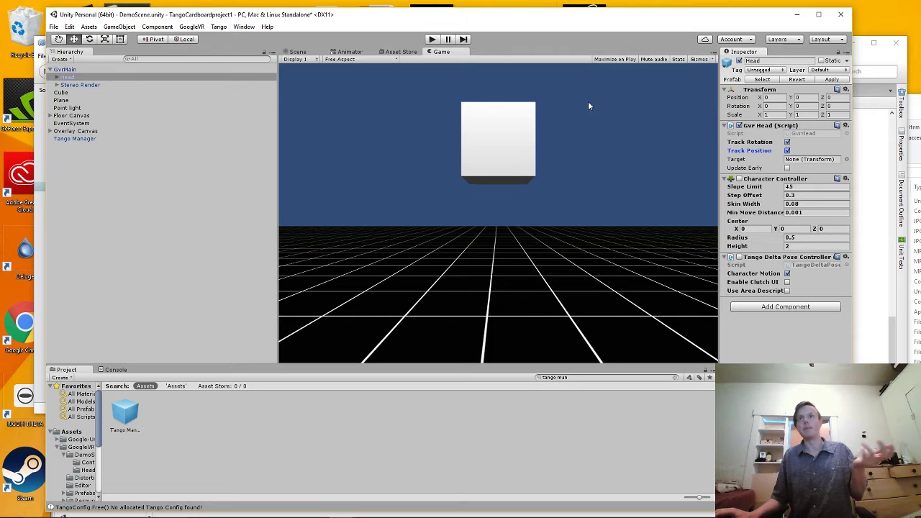
# Run another play test and locate the GvrHead script in GoogleVR/Scripts.
pyautogui.click(432, 39)
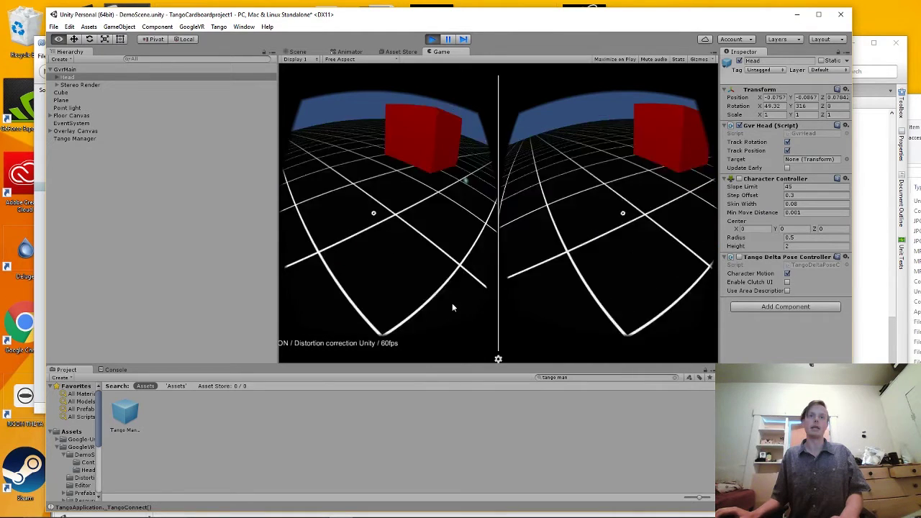
pyautogui.click(431, 40)
pyautogui.click(795, 136)
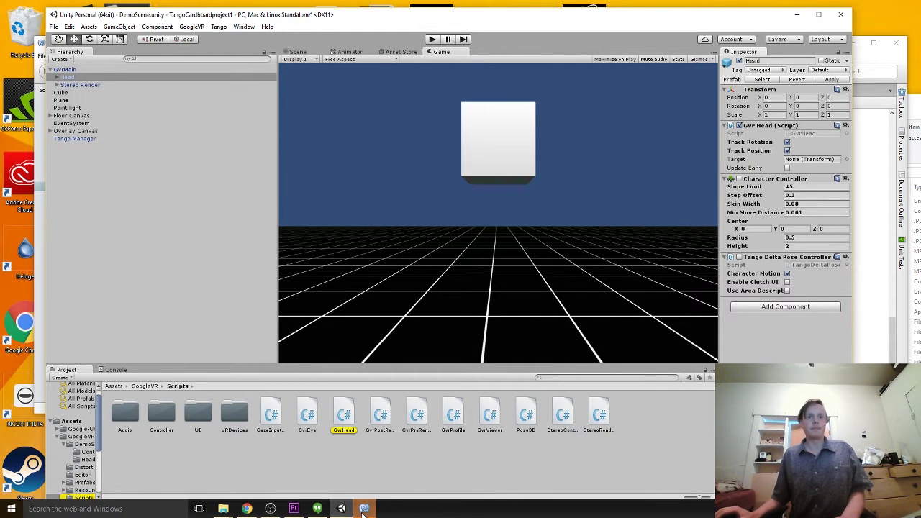
# Add a public void tangoon() method setting trackPosition and trackRotation to false.
pyautogui.scroll(10, 283, 213)
pyautogui.scroll(10, 283, 214)
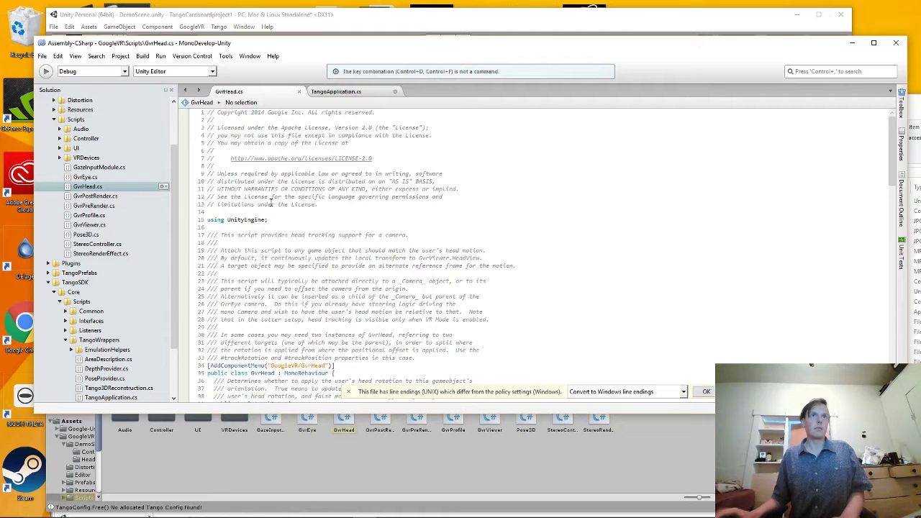
pyautogui.scroll(-6, 288, 220)
pyautogui.scroll(-20, 288, 224)
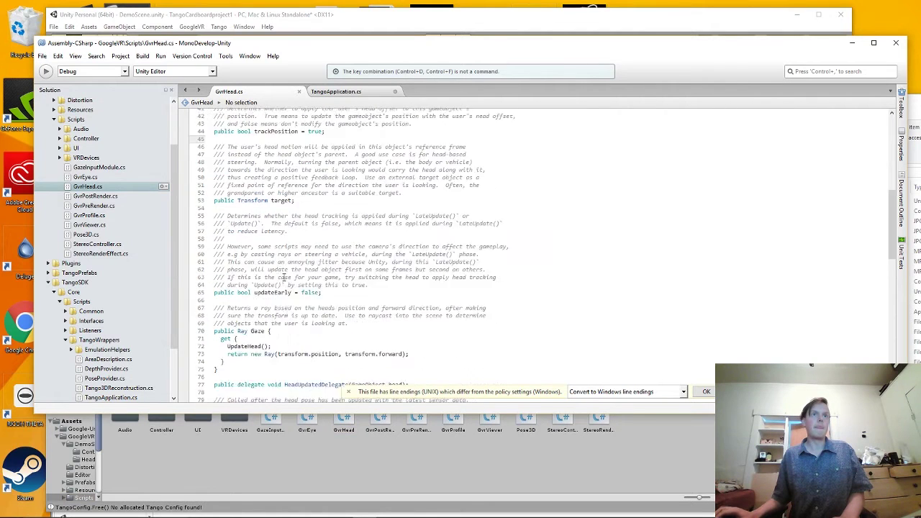
pyautogui.click(238, 288)
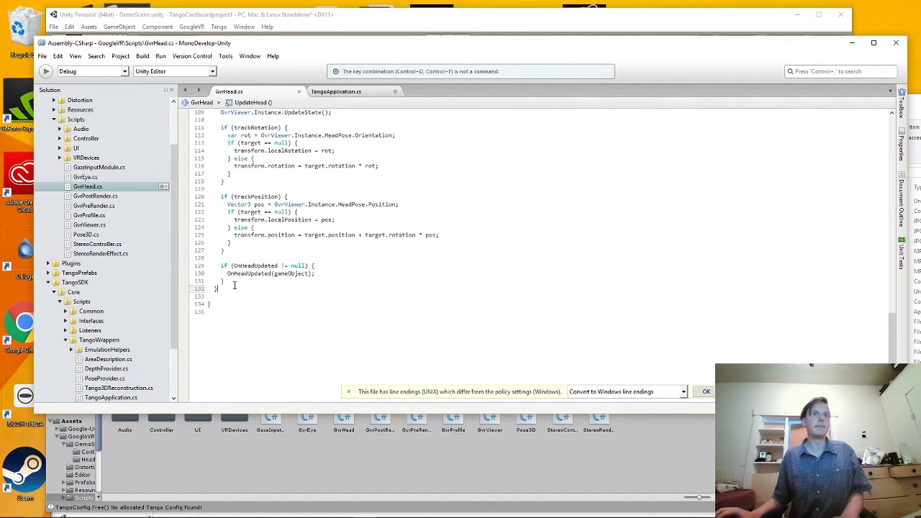
pyautogui.press('Return')
pyautogui.write('public ')
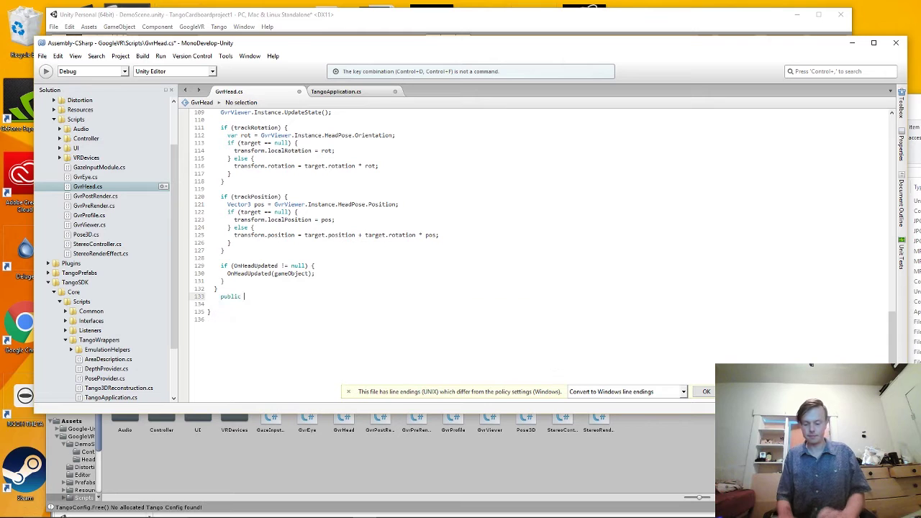
pyautogui.write('void ')
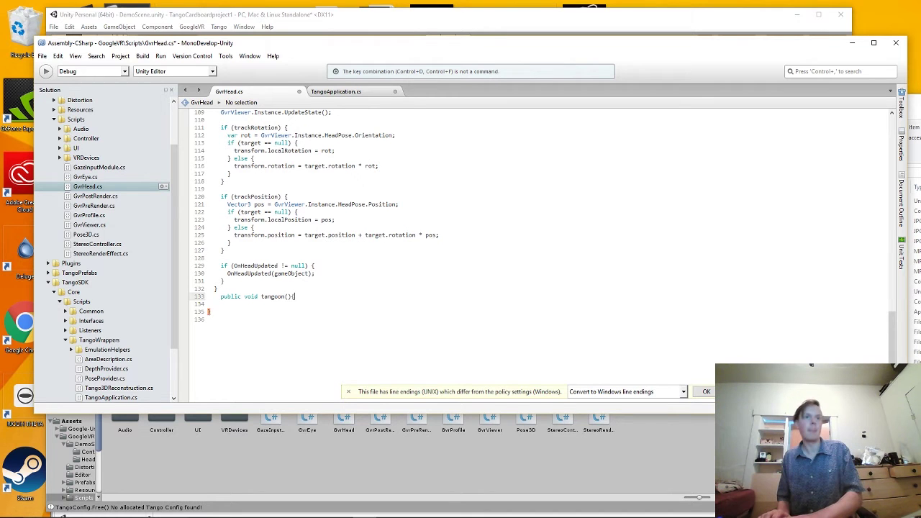
pyautogui.write('tangoon(){')
pyautogui.press('Return')
pyautogui.press('Return')
pyautogui.press('Return')
pyautogui.press('Up')
pyautogui.press('Up')
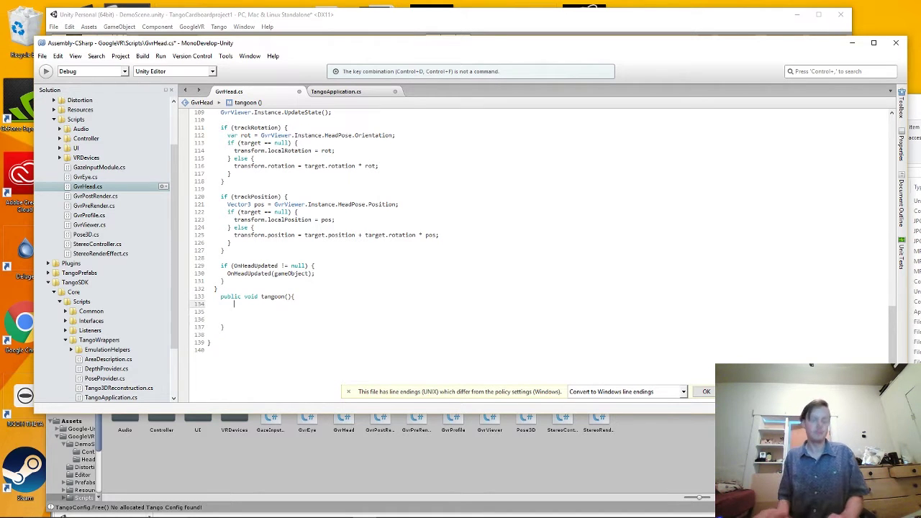
pyautogui.write('trackp')
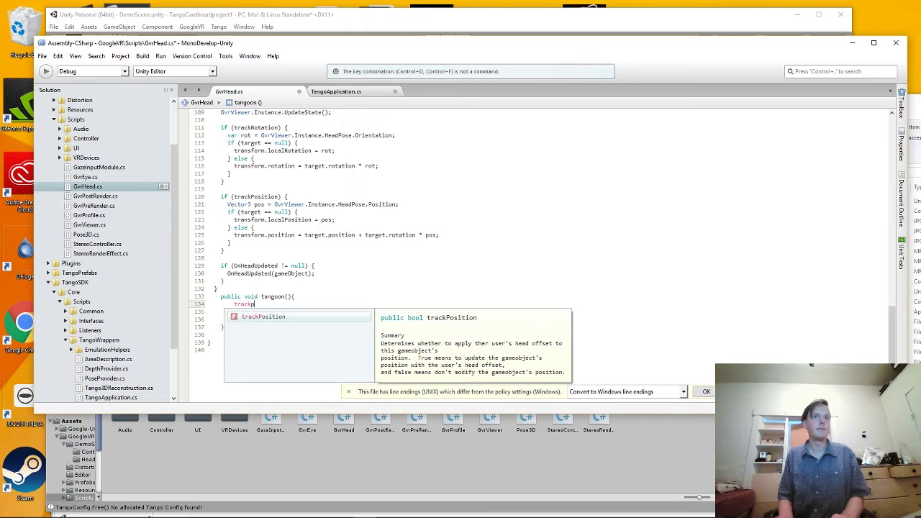
pyautogui.press('Return')
pyautogui.write('= ')
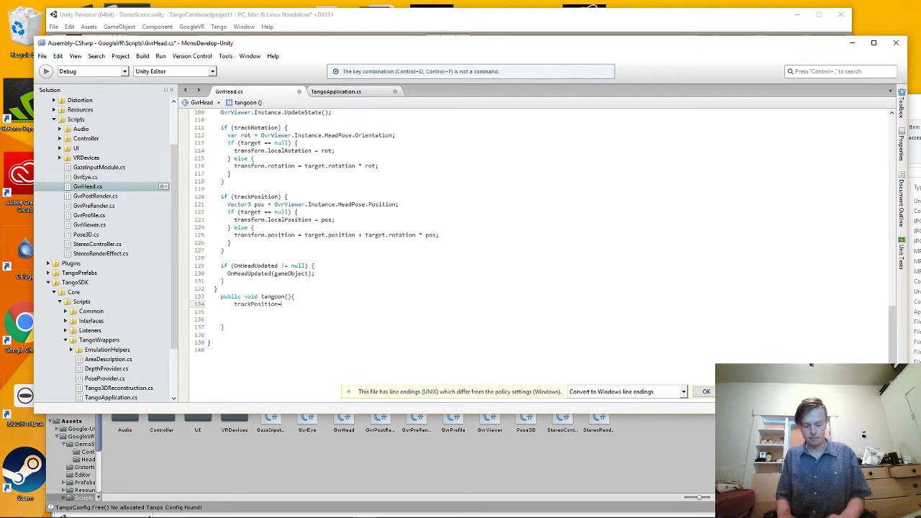
pyautogui.write('false;')
pyautogui.press('Return')
pyautogui.write('track')
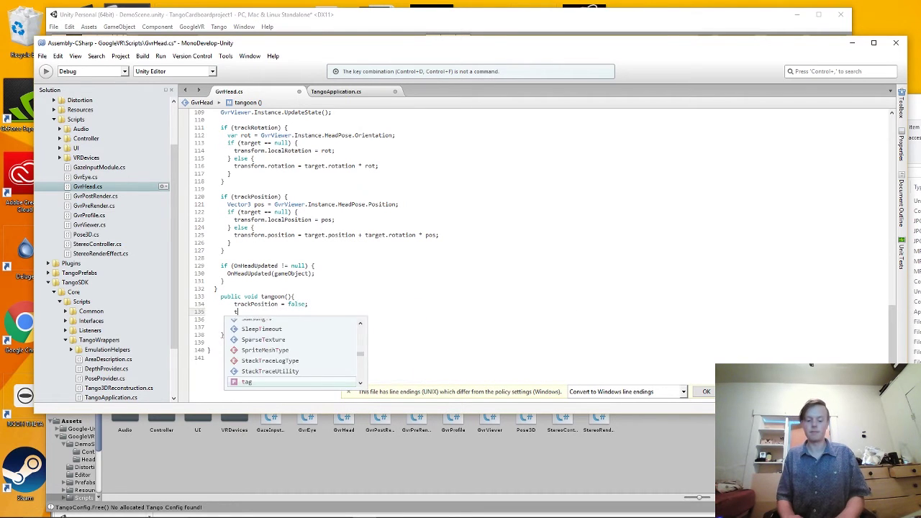
pyautogui.write('Rotation ')
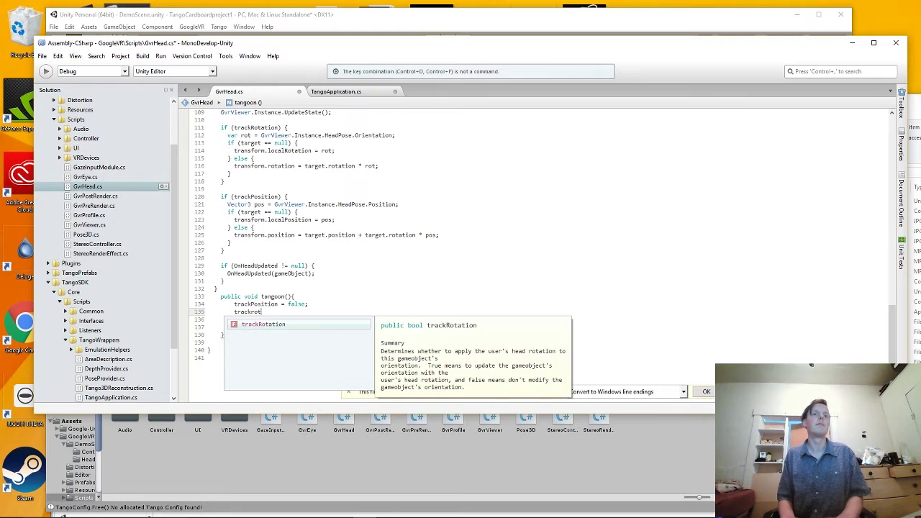
pyautogui.write('= false;')
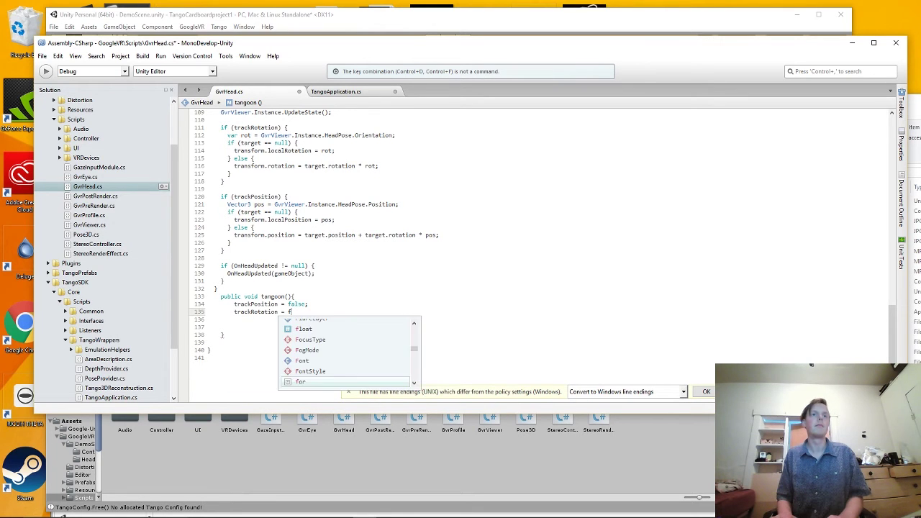
pyautogui.press('Return')
pyautogui.press('Return')
pyautogui.press('Return')
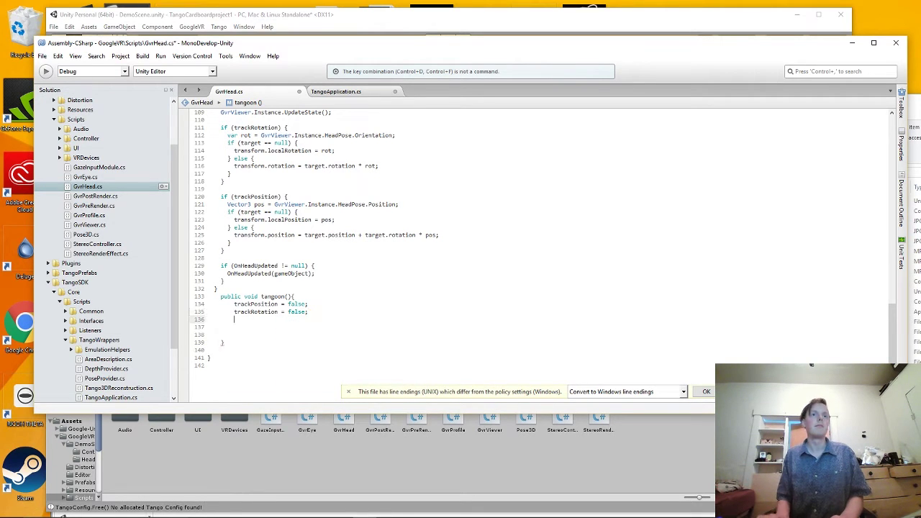
# In tangoon(), add this.GetComponent<TangoDeltaPoseController>().enabled = true;.
pyautogui.write('t')
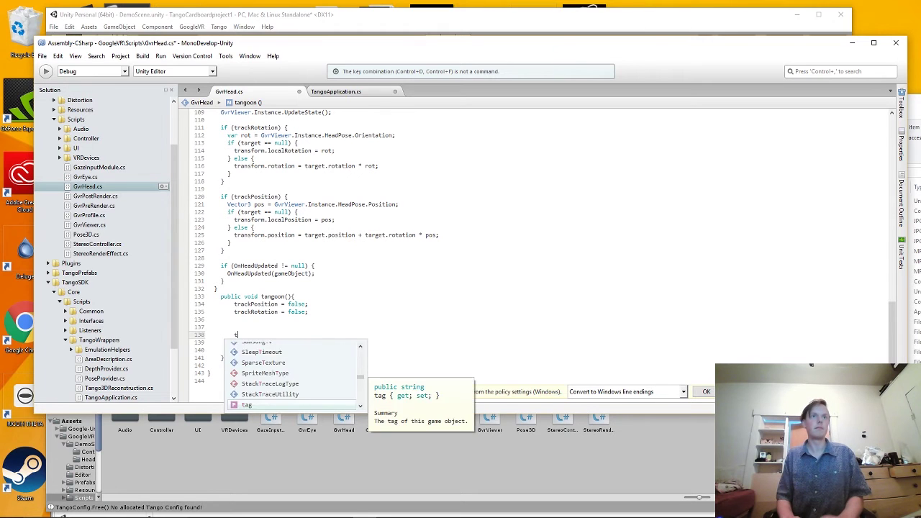
pyautogui.write('his/')
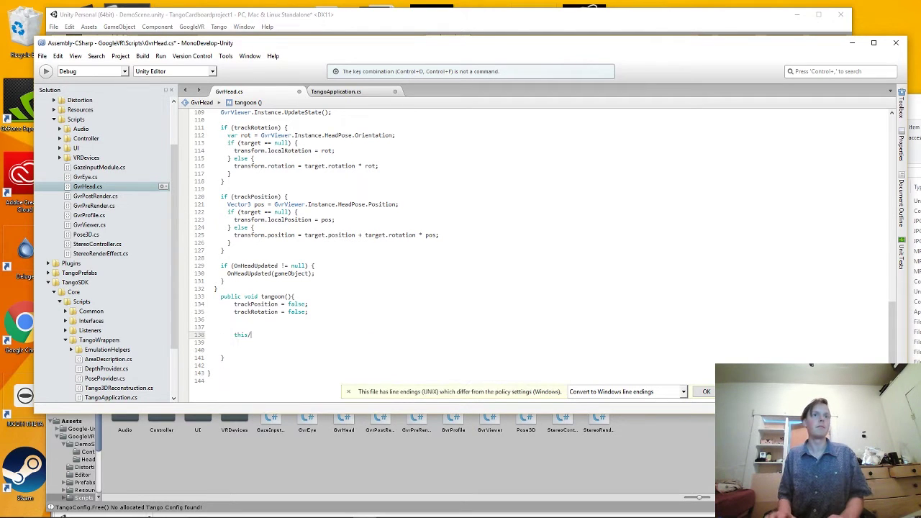
pyautogui.press('BackSpace')
pyautogui.write('.f')
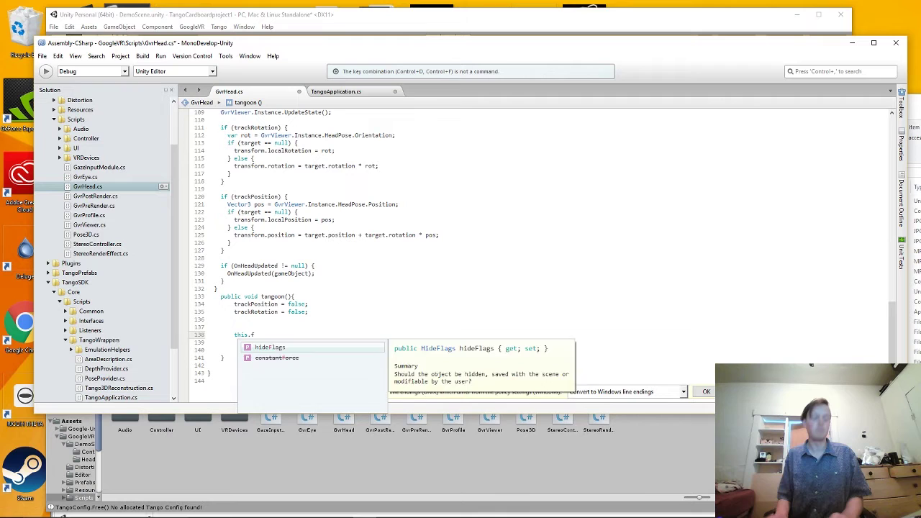
pyautogui.press('BackSpace')
pyautogui.write('getcom')
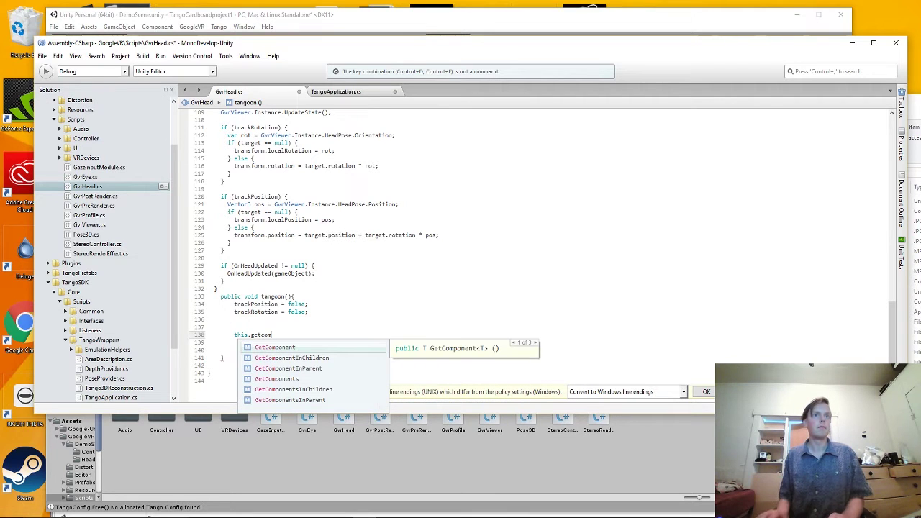
pyautogui.press('Return')
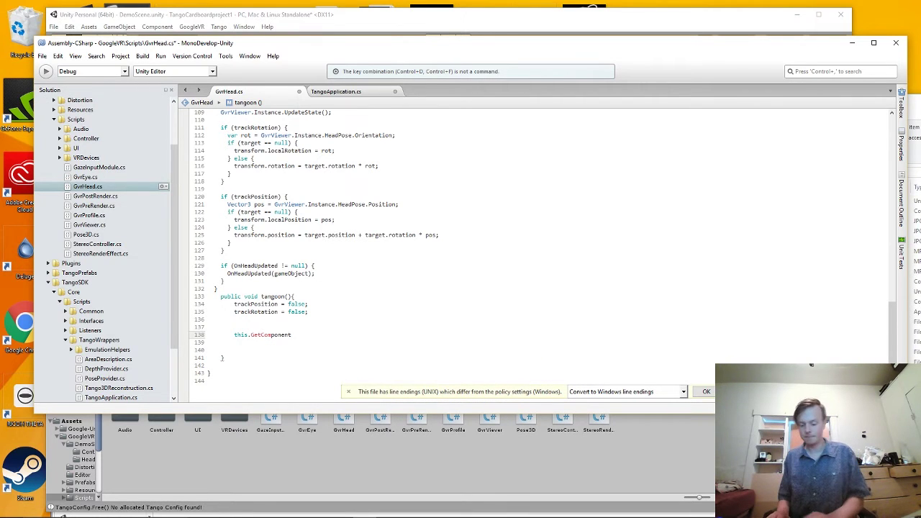
pyautogui.write('<tangodel')
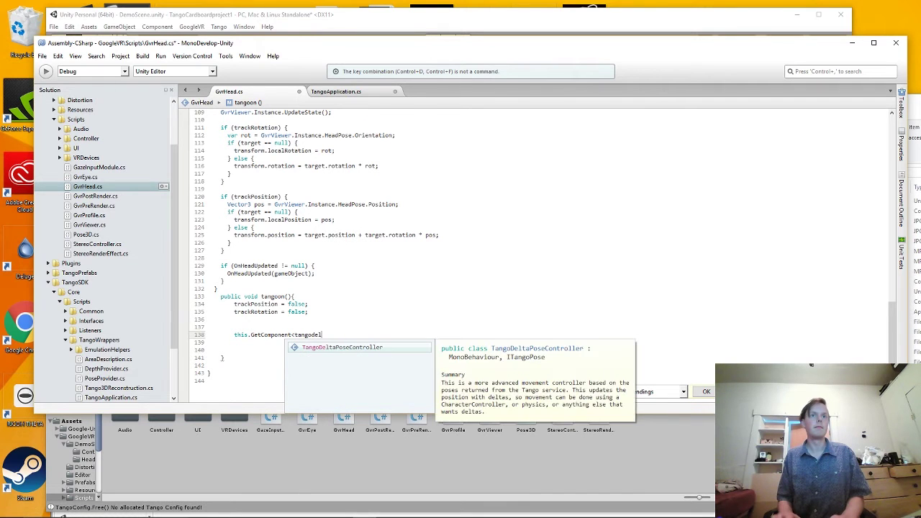
pyautogui.press('Return')
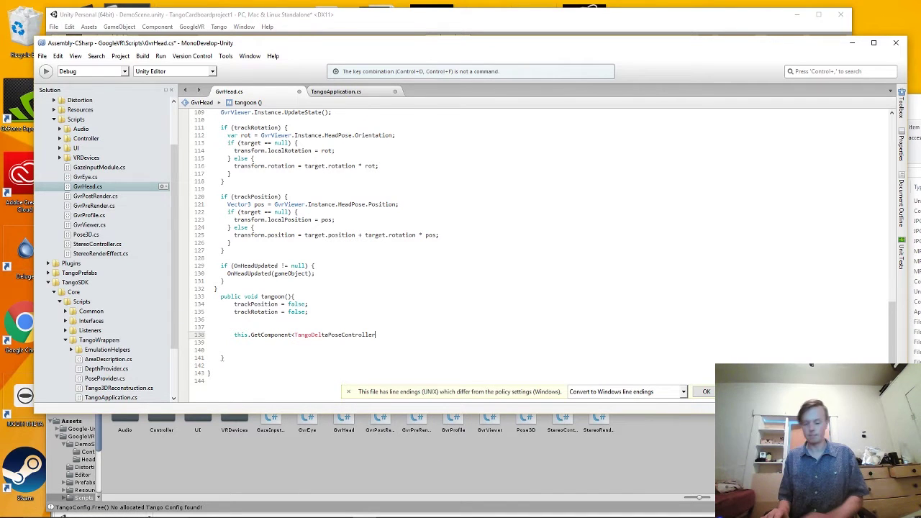
pyautogui.write('>()')
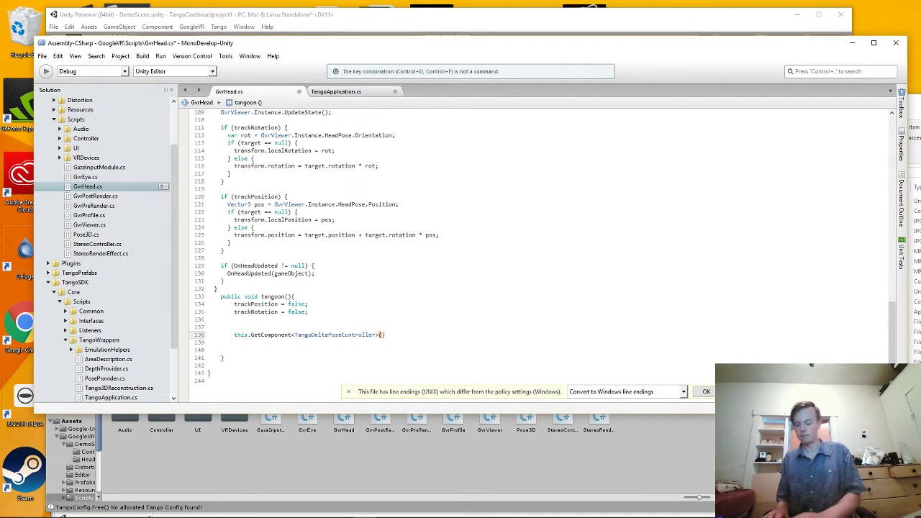
pyautogui.write('.enabl')
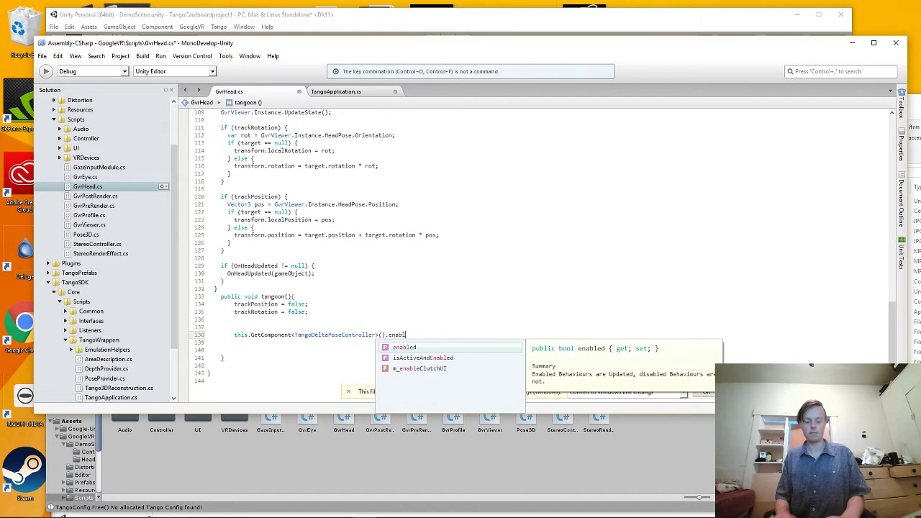
pyautogui.write('ed = true ')
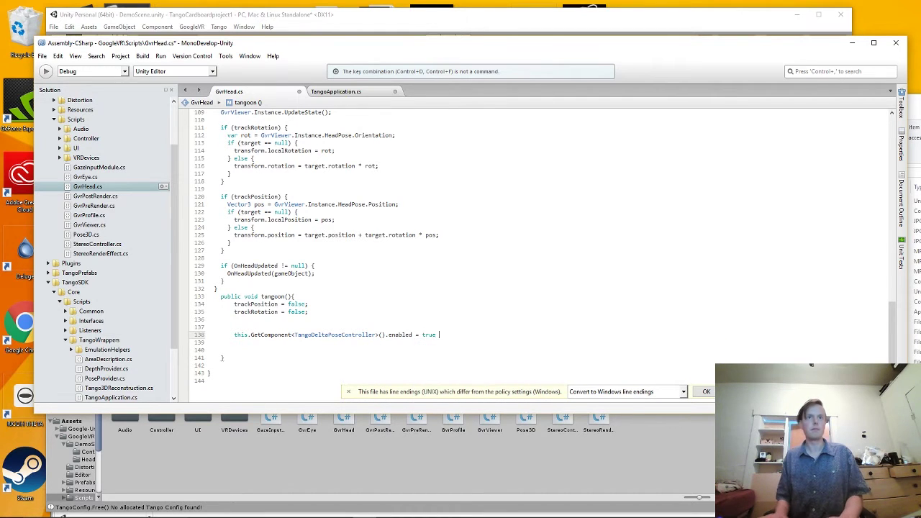
pyautogui.write(';')
pyautogui.press('Return')
pyautogui.press('Return')
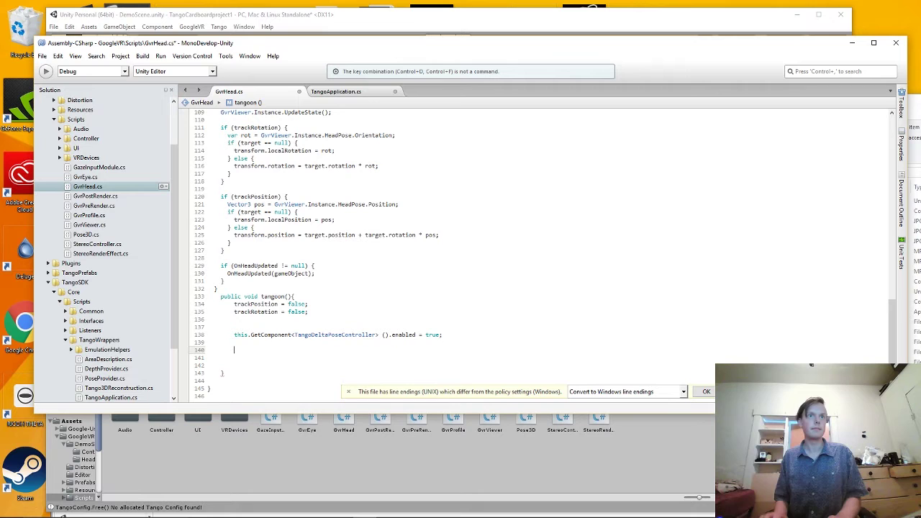
# Duplicate that line on line 140 and change its type to CharacterController.
pyautogui.write('this.g')
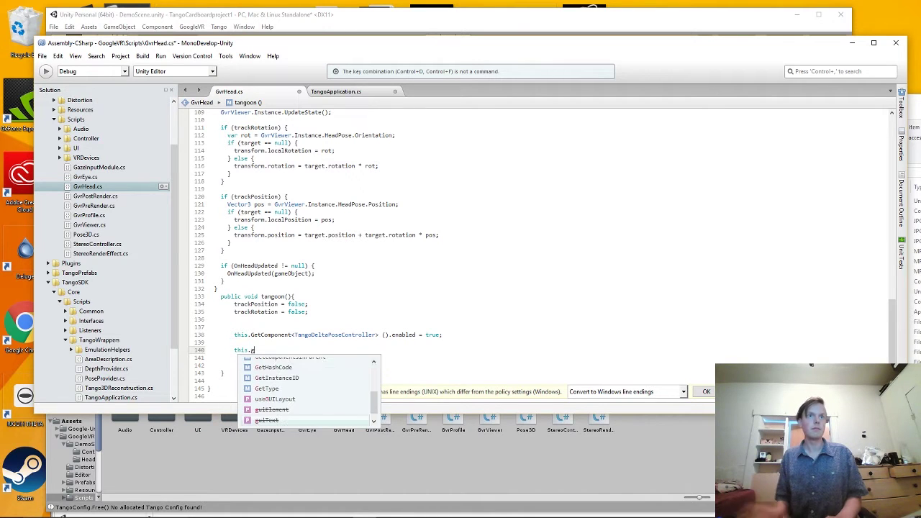
pyautogui.moveTo(221, 335); pyautogui.dragTo(448, 336)
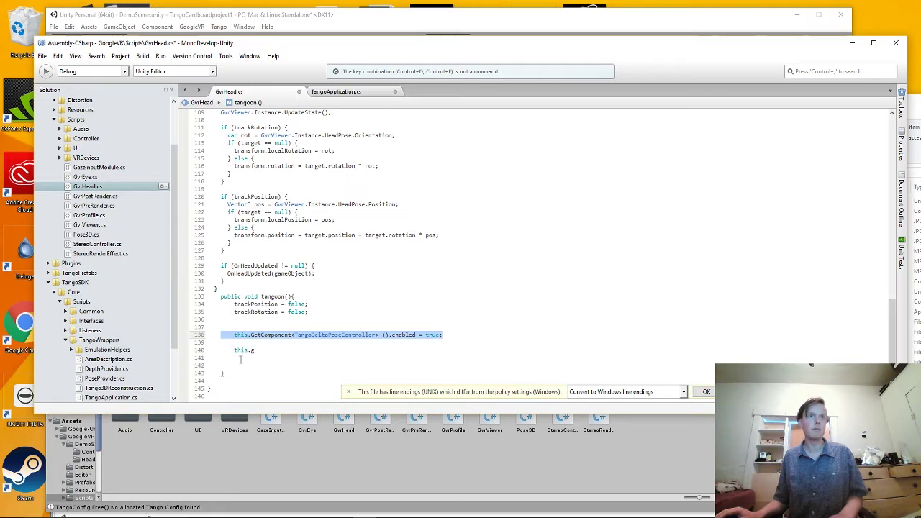
pyautogui.hotkey('ctrl', 'c')
pyautogui.click(319, 353)
pyautogui.hotkey('shift', 'Home')
pyautogui.hotkey('ctrl', 'v')
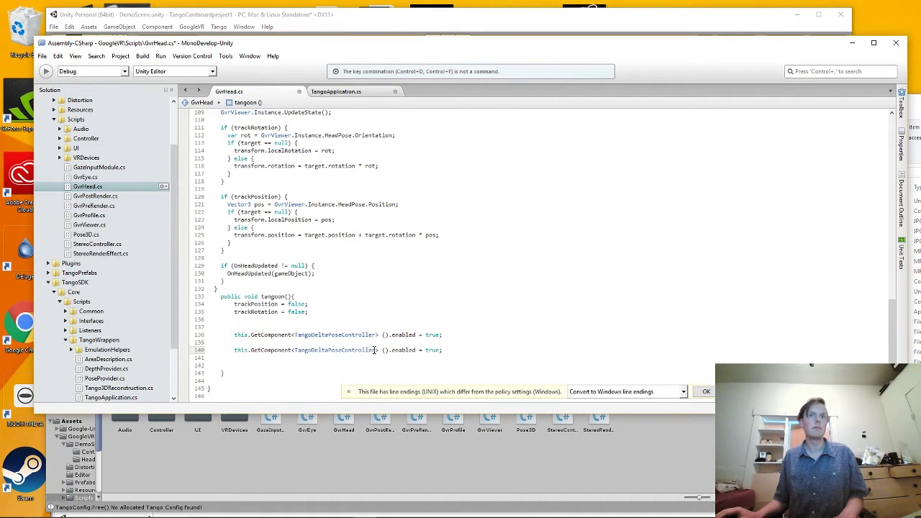
pyautogui.moveTo(374, 349); pyautogui.dragTo(304, 350)
pyautogui.press('BackSpace')
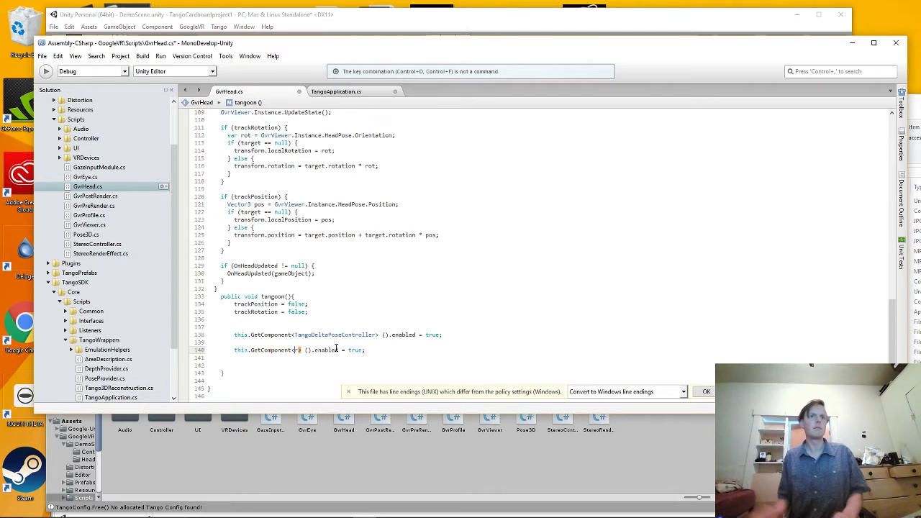
pyautogui.write('chara')
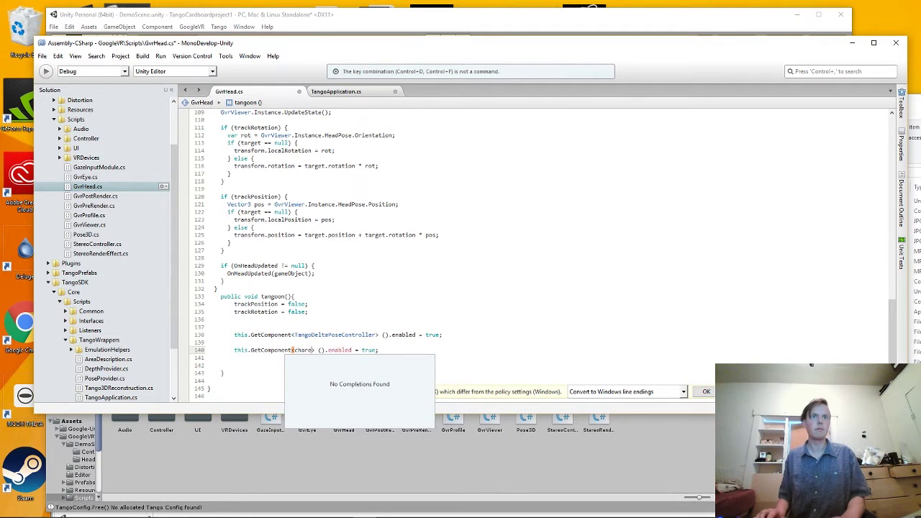
pyautogui.write('c')
pyautogui.press('Return')
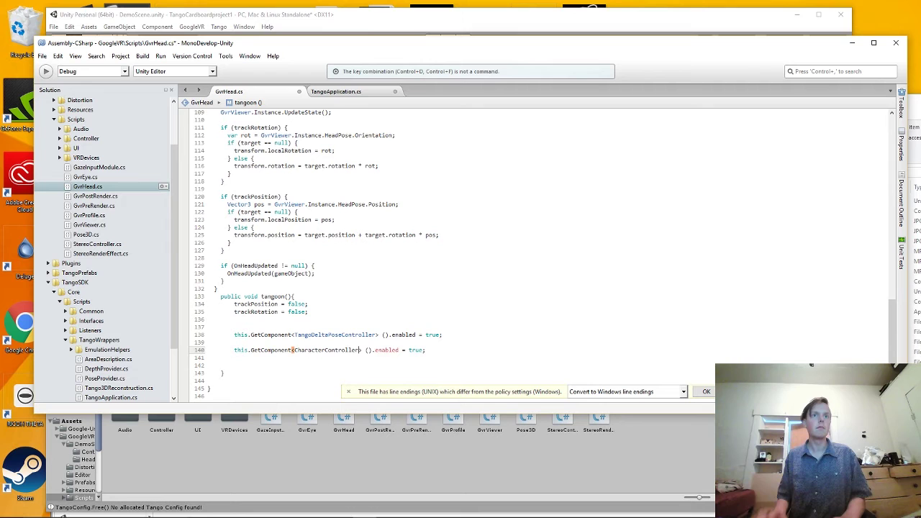
pyautogui.hotkey('alt', 'Tab')
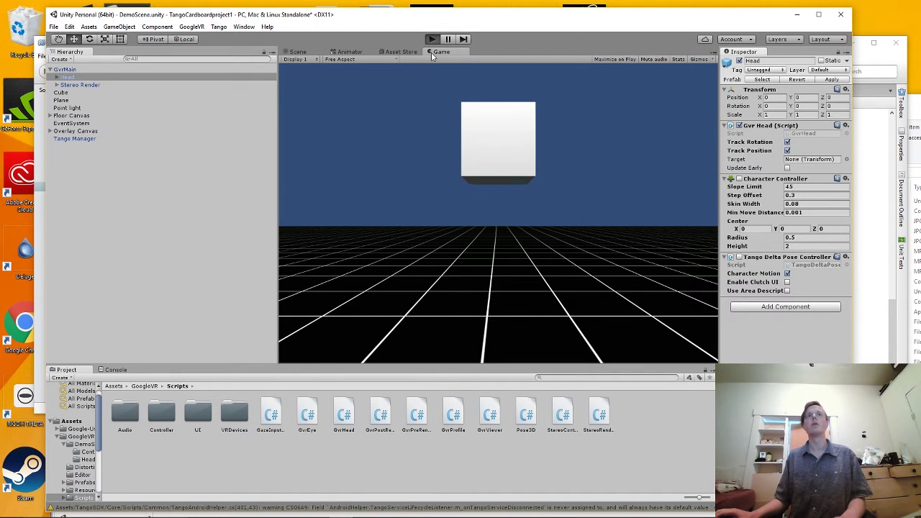
# Play-test the scene briefly and stop it.
pyautogui.click(431, 39)
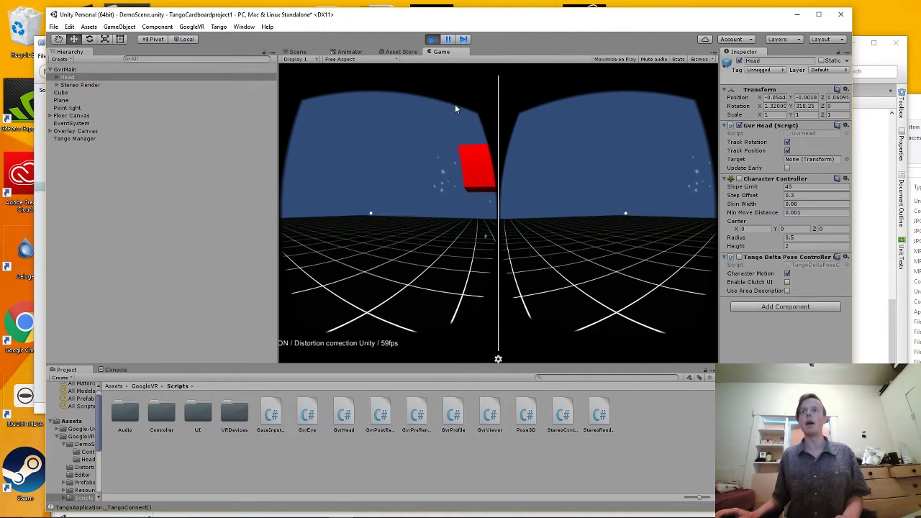
pyautogui.click(431, 39)
pyautogui.hotkey('alt', 'Tab')
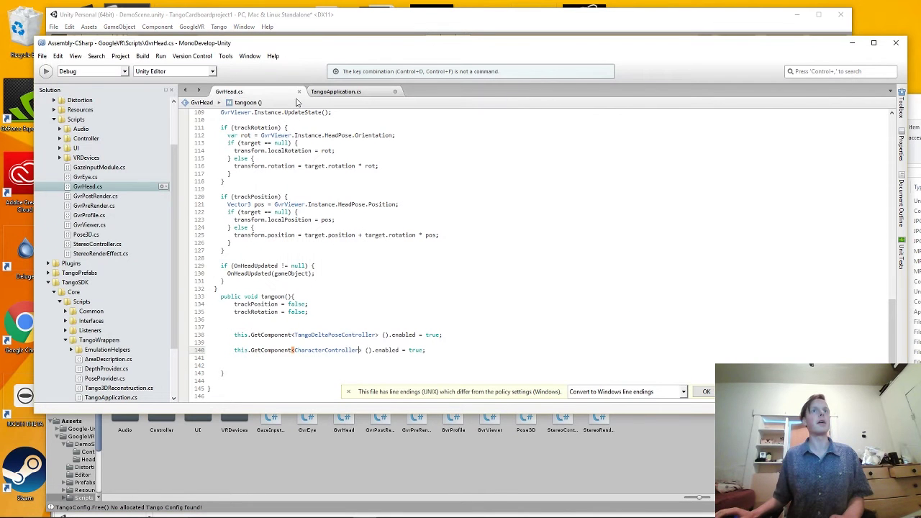
pyautogui.hotkey('alt', 'Tab')
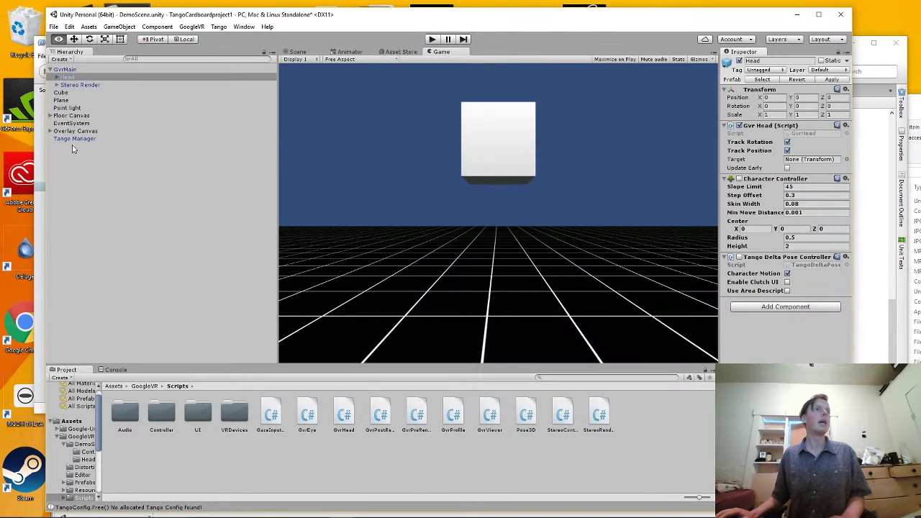
# Select Tango Manager, search the project for 'tango appl', and open the TangoApplication script.
pyautogui.click(73, 138)
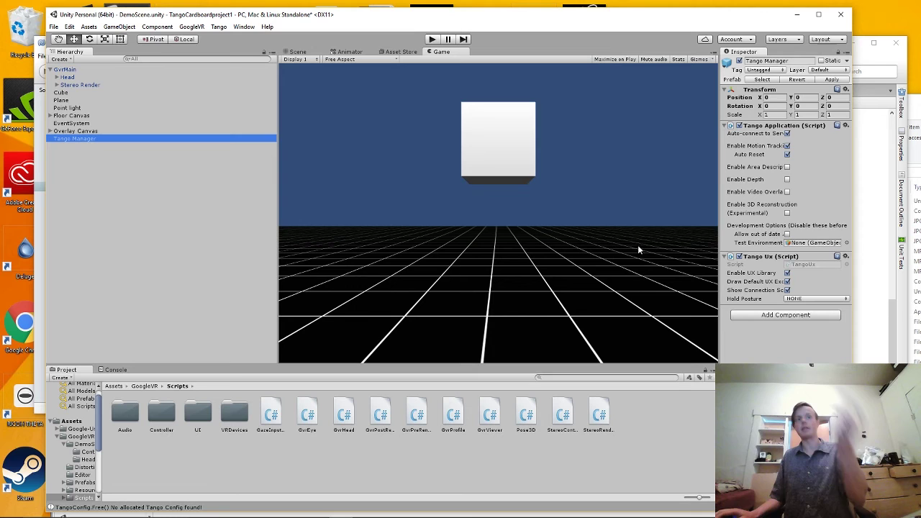
pyautogui.click(580, 377)
pyautogui.write('tasn')
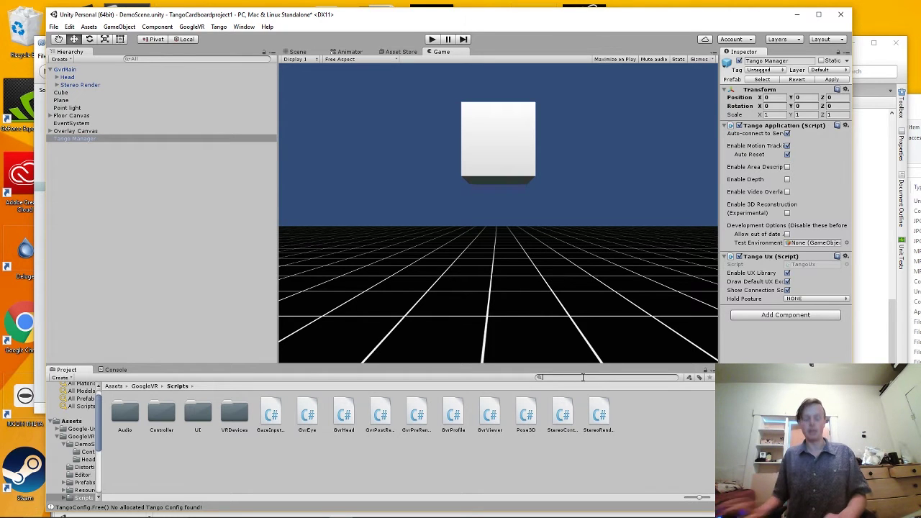
pyautogui.press('BackSpace')
pyautogui.press('BackSpace')
pyautogui.write('ngo')
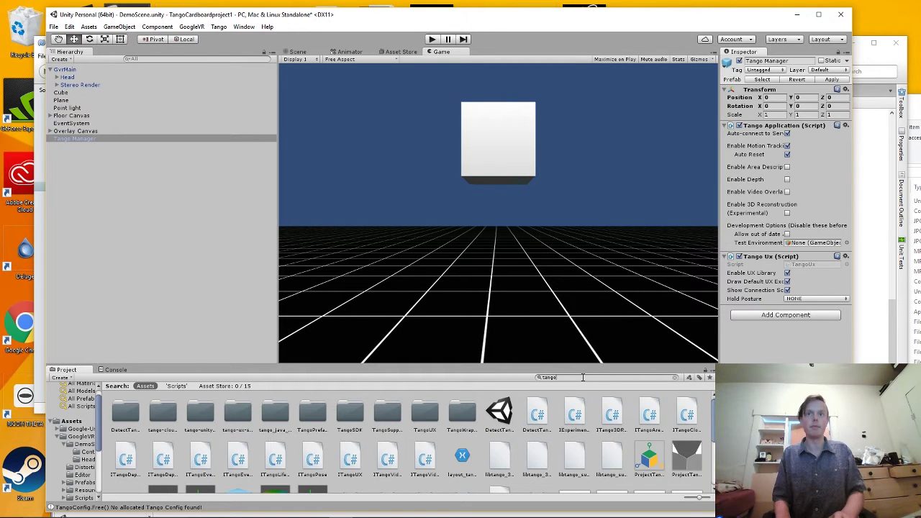
pyautogui.write('s')
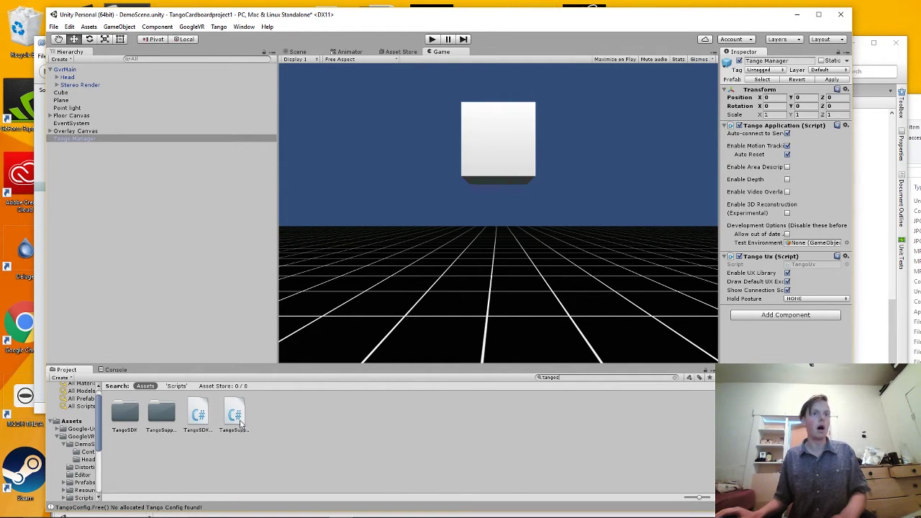
pyautogui.press('BackSpace')
pyautogui.write('ar')
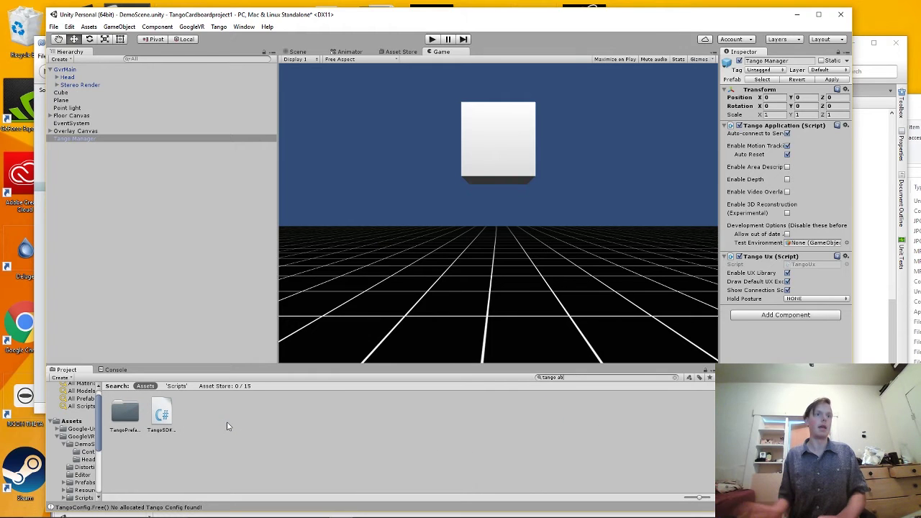
pyautogui.press('BackSpace')
pyautogui.write('ng')
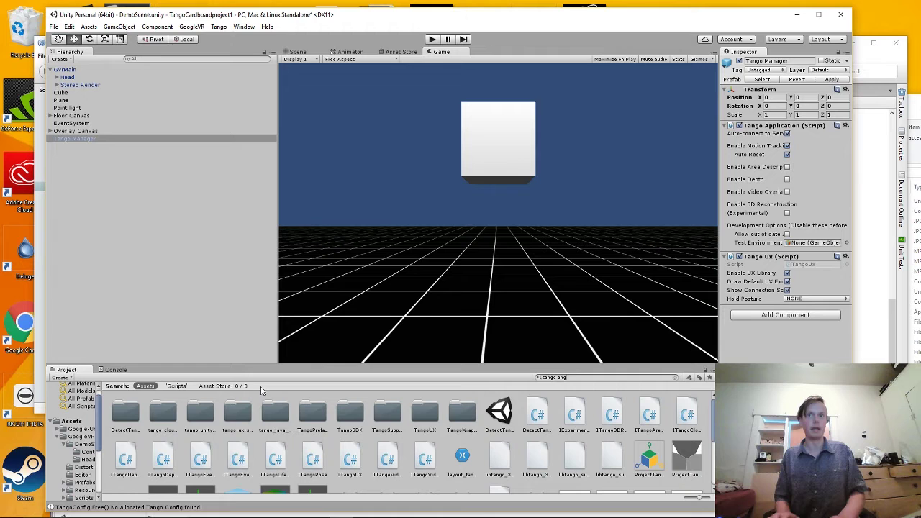
pyautogui.press('BackSpace')
pyautogui.press('BackSpace')
pyautogui.write('l')
pyautogui.press('BackSpace')
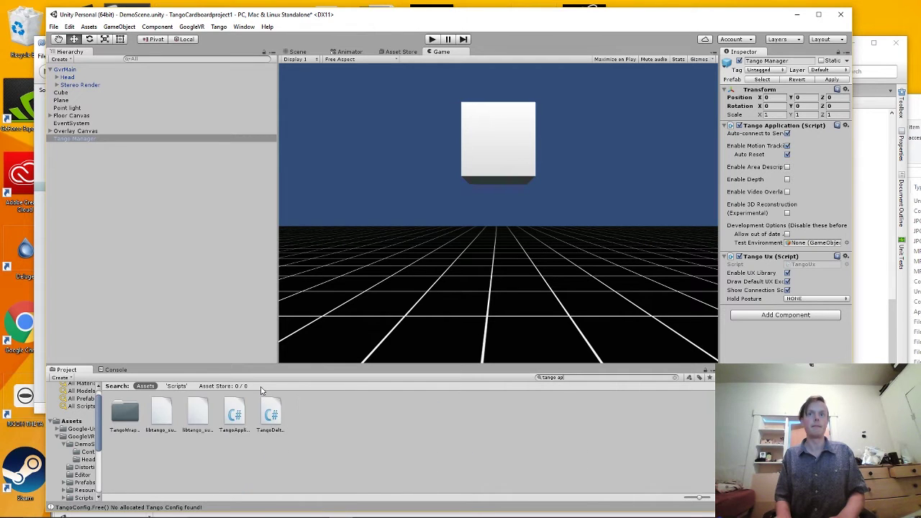
pyautogui.write('ppl')
pyautogui.doubleClick(124, 416)
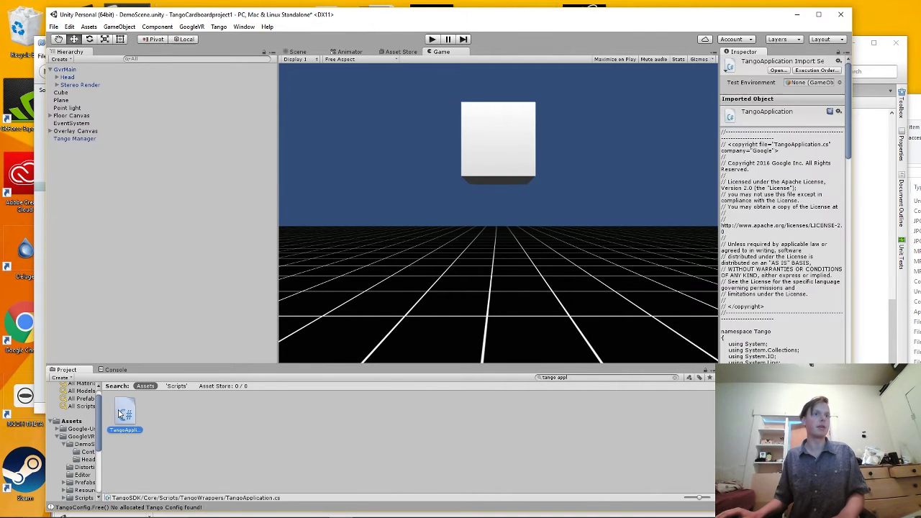
# In GvrHead.cs, type 'public static bool tangoswitch;' on the blank line after trackPosition.
pyautogui.hotkey('alt', 'Tab')
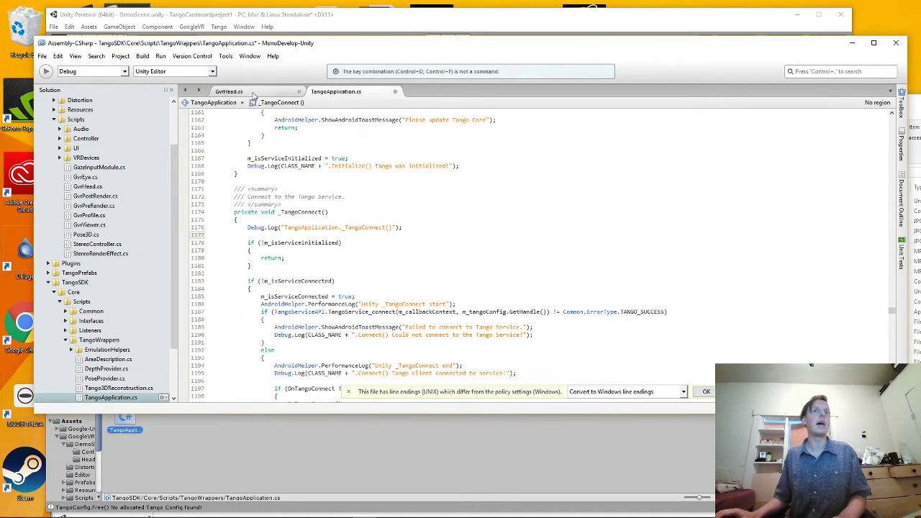
pyautogui.click(254, 94)
pyautogui.scroll(10, 327, 181)
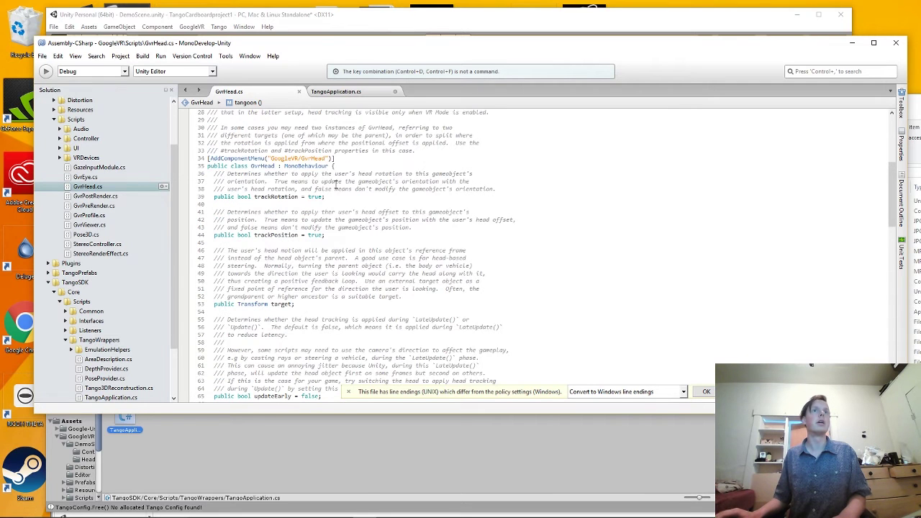
pyautogui.scroll(-5, 295, 323)
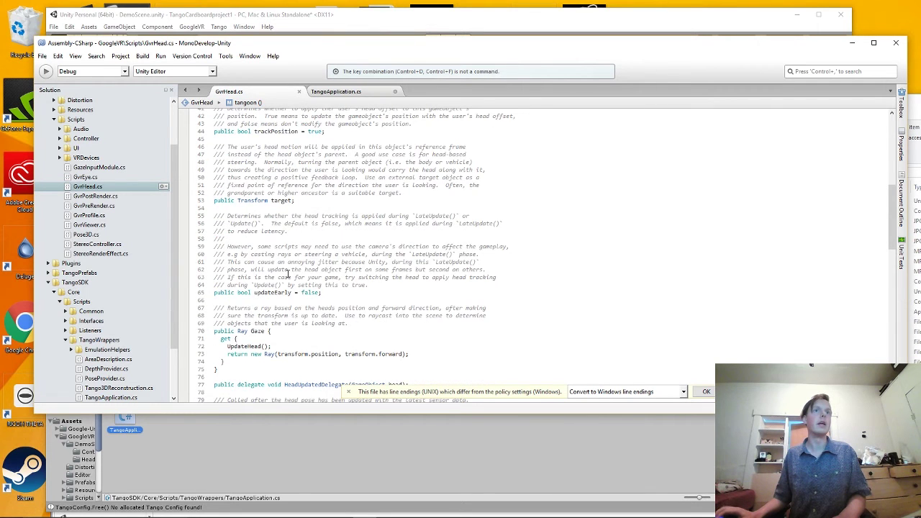
pyautogui.scroll(4, 288, 273)
pyautogui.click(231, 248)
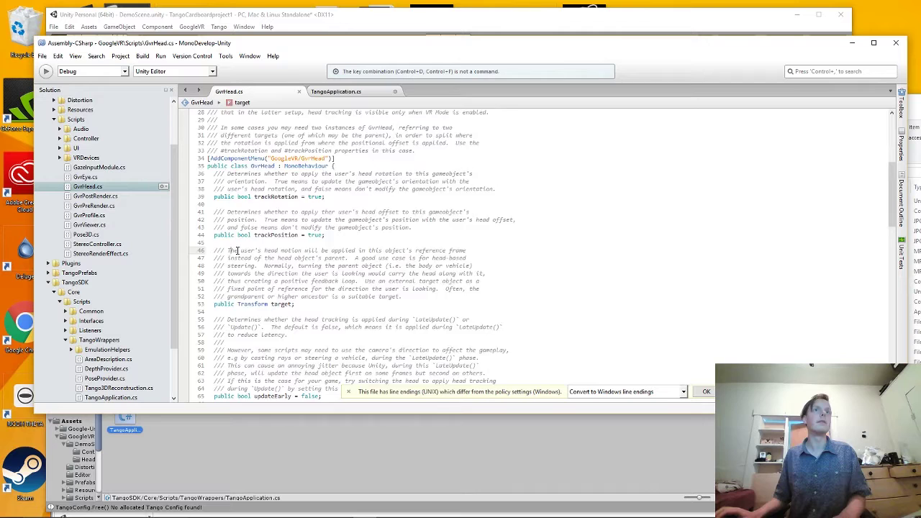
pyautogui.scroll(5, 231, 249)
pyautogui.scroll(-15, 258, 261)
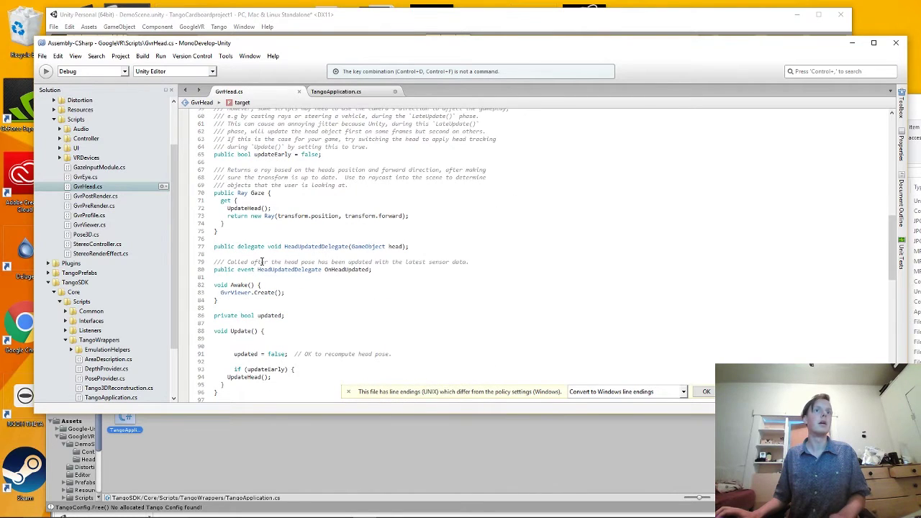
pyautogui.scroll(6, 258, 261)
pyautogui.click(221, 139)
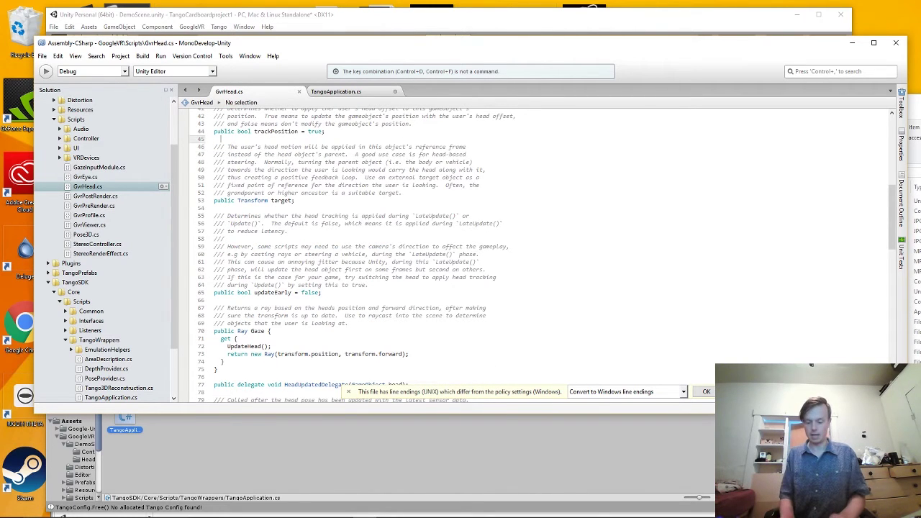
pyautogui.write('public ')
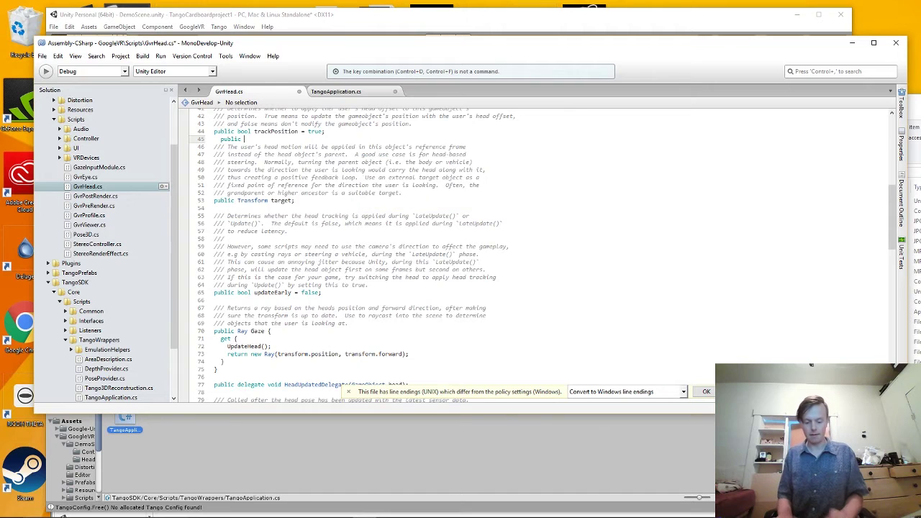
pyautogui.write('styatic ')
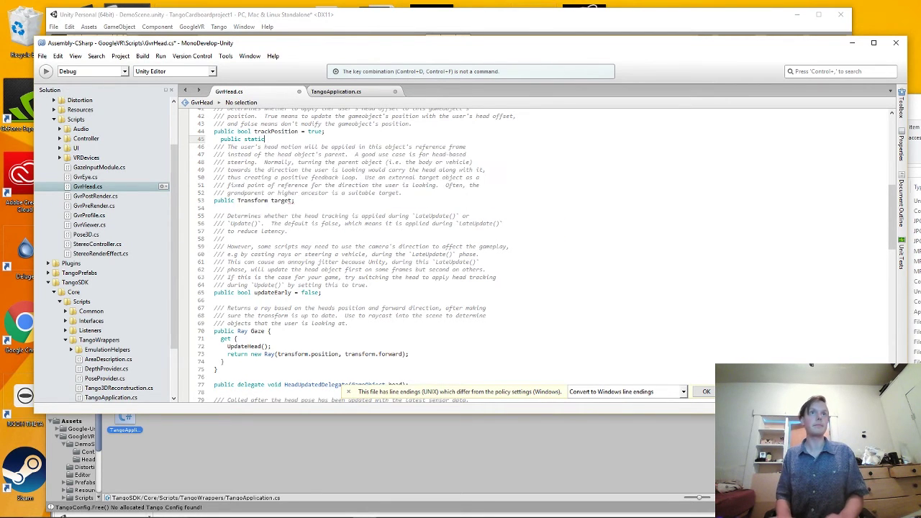
pyautogui.write('bool ')
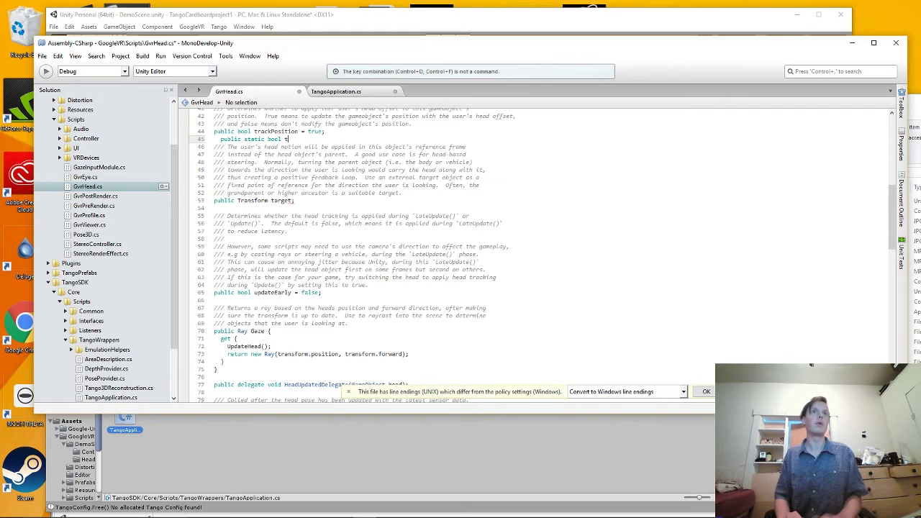
pyautogui.write('tangosw')
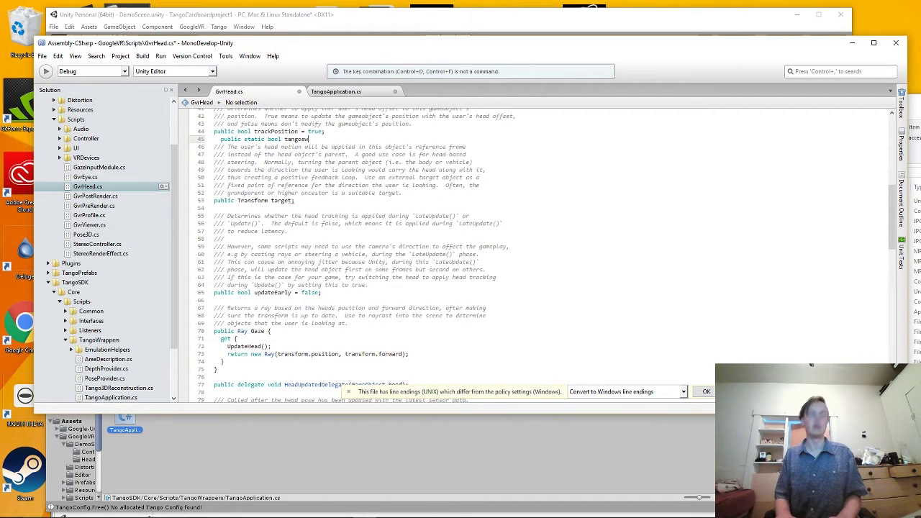
pyautogui.write('itch;')
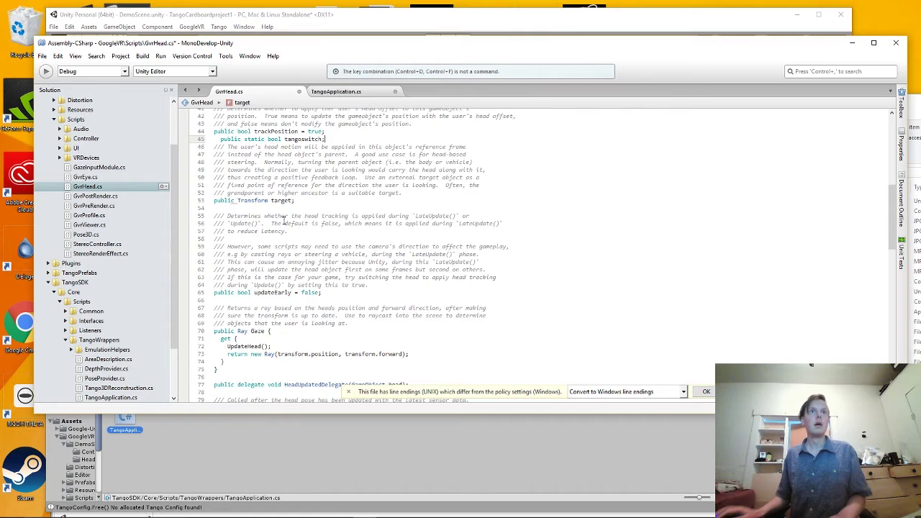
# In TangoApplication.cs's _TangoConnect, add the line GvrHead = true; at line 1177.
pyautogui.click(335, 92)
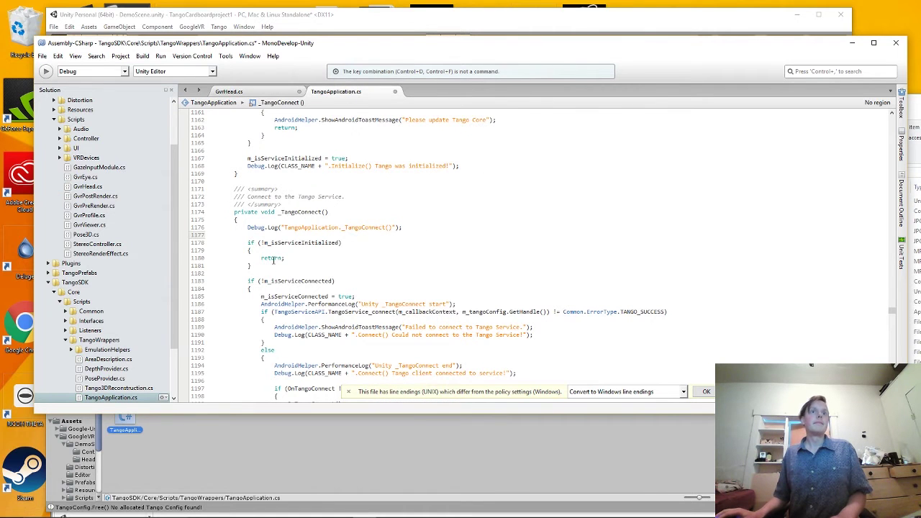
pyautogui.click(287, 227)
pyautogui.press('Down')
pyautogui.write('gv')
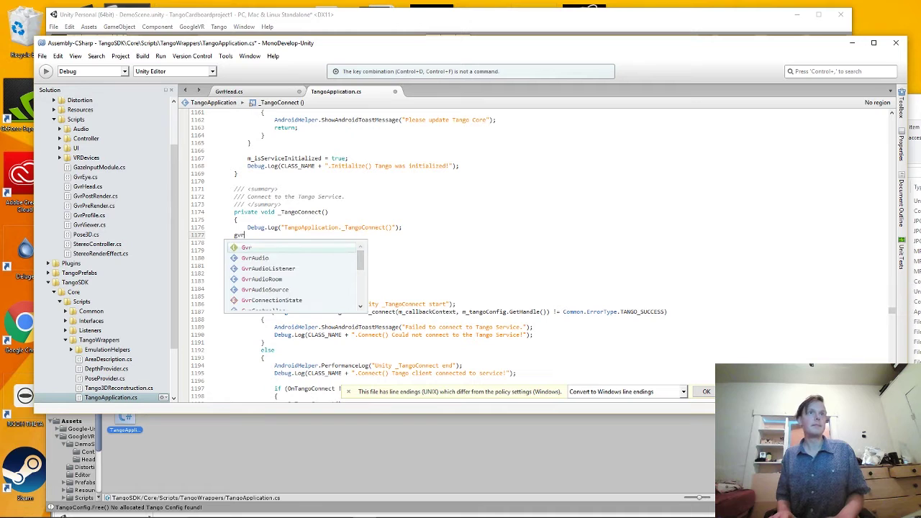
pyautogui.write('rhea')
pyautogui.press('Return')
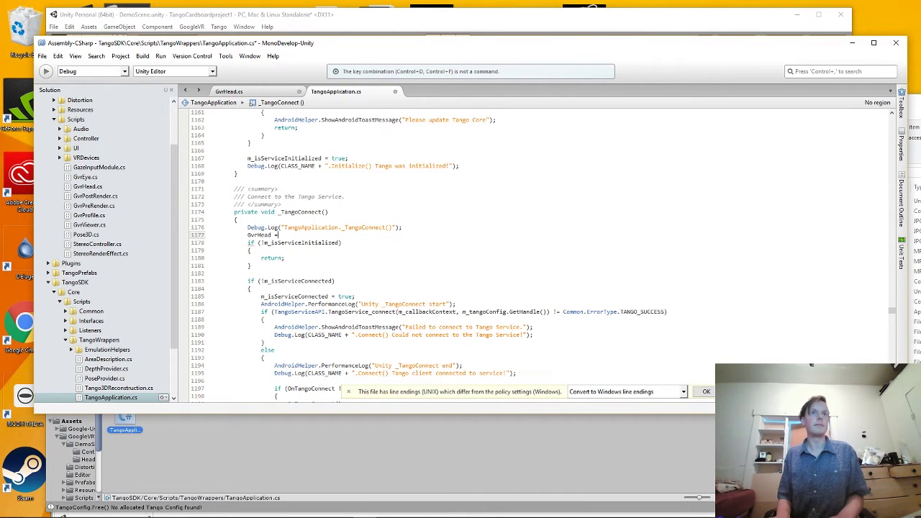
pyautogui.write('= true;')
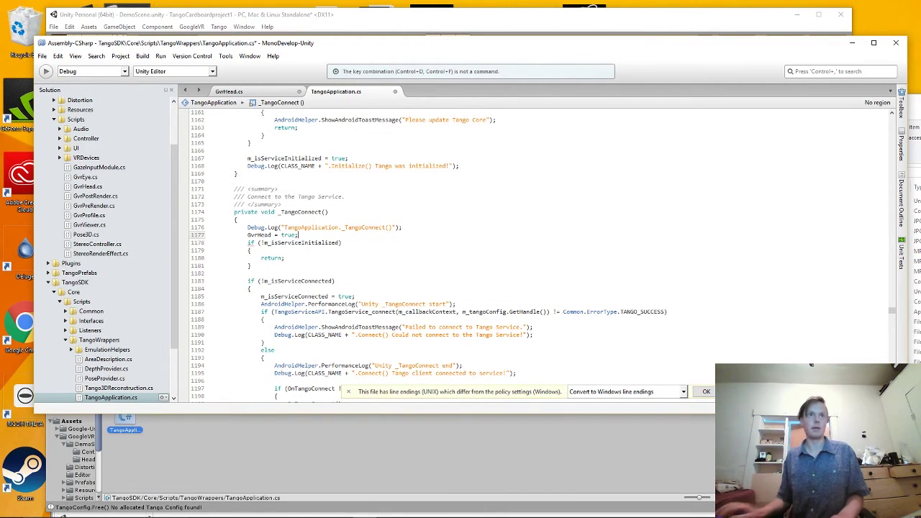
# Start GvrHead.cs's Update() with an if (tangoswitch == true) block.
pyautogui.click(253, 91)
pyautogui.click(355, 93)
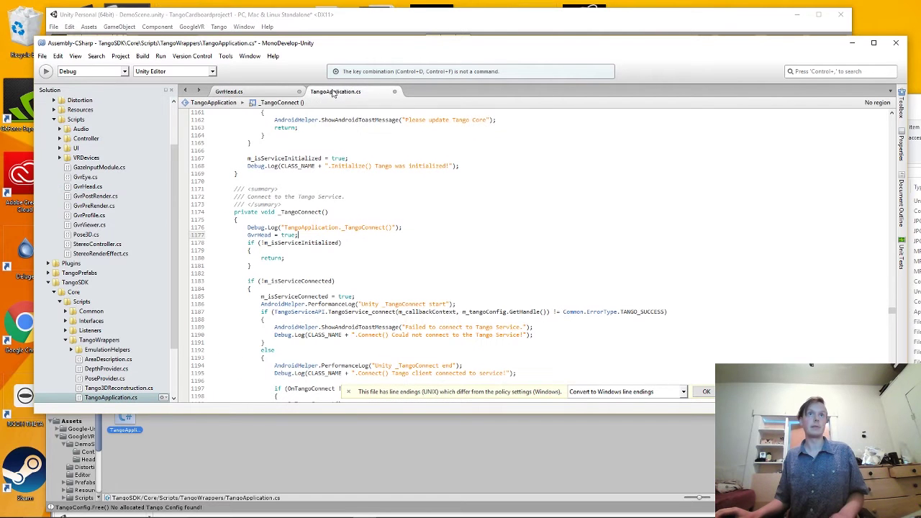
pyautogui.click(229, 91)
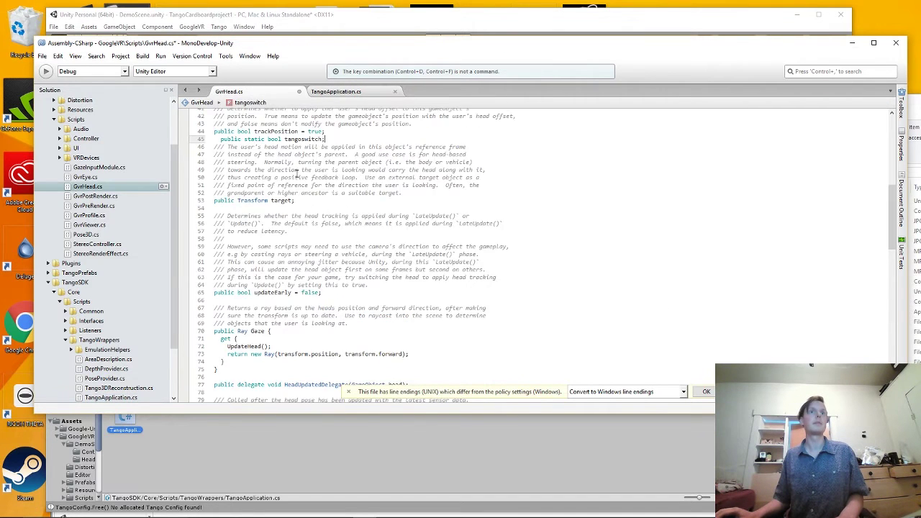
pyautogui.scroll(-15, 312, 267)
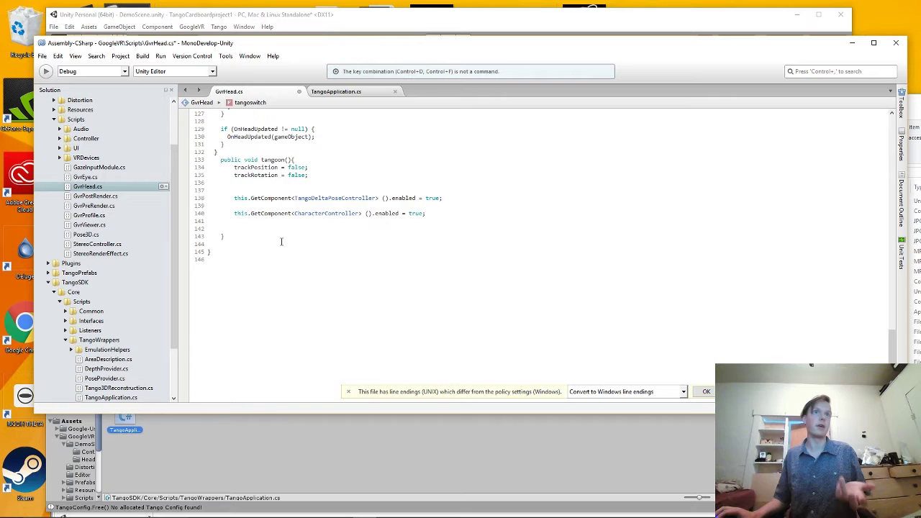
pyautogui.scroll(12, 313, 267)
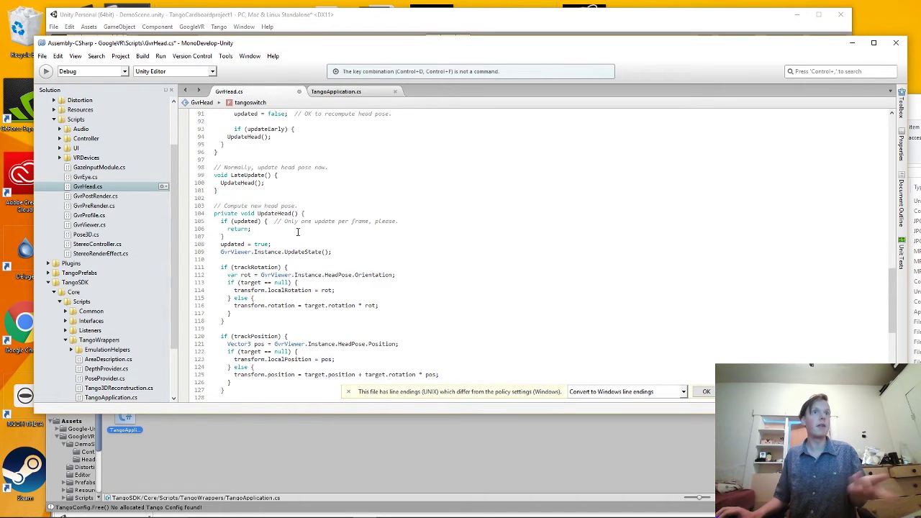
pyautogui.scroll(3, 252, 200)
pyautogui.click(267, 166)
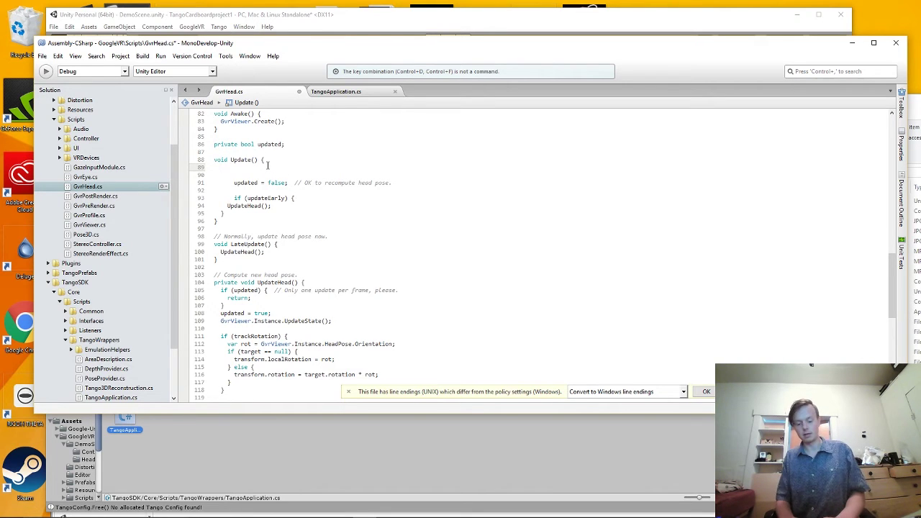
pyautogui.write('tango')
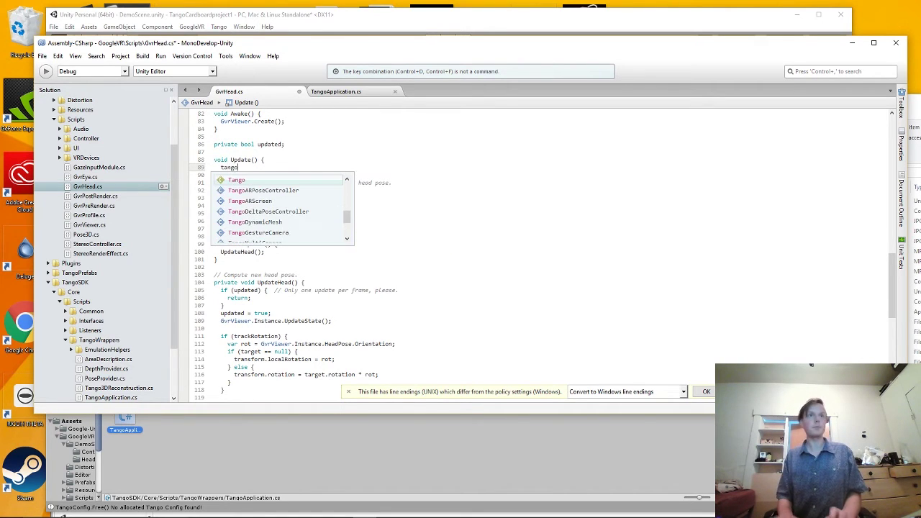
pyautogui.press('BackSpace')
pyautogui.press('BackSpace')
pyautogui.press('BackSpace')
pyautogui.press('BackSpace')
pyautogui.press('Tab')
pyautogui.write('if')
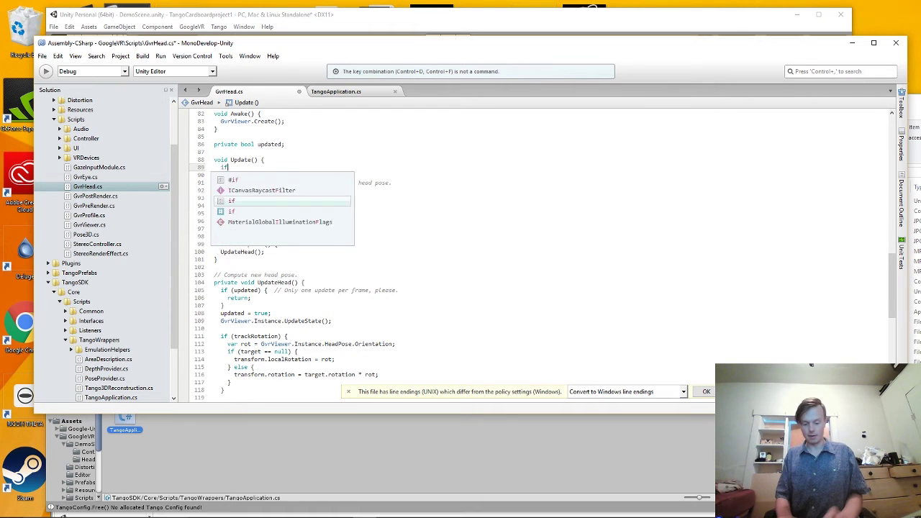
pyautogui.write(' (tango')
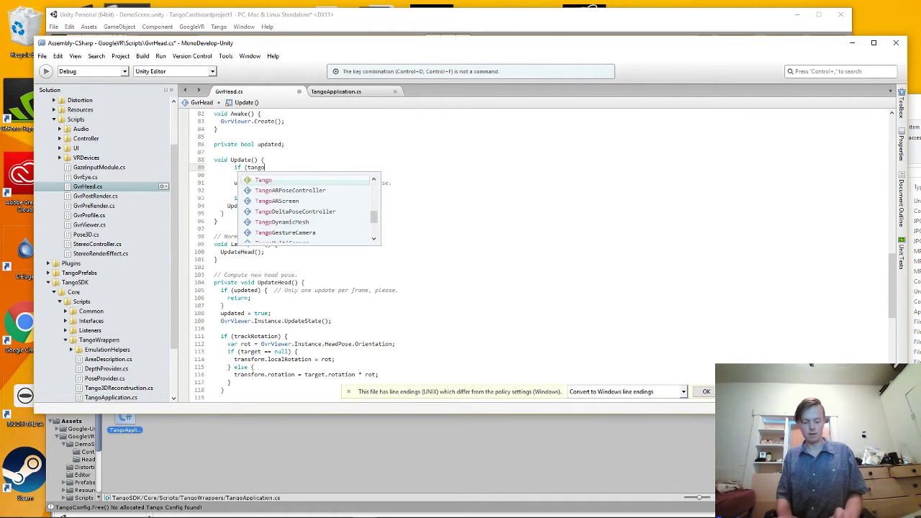
pyautogui.write('switch ')
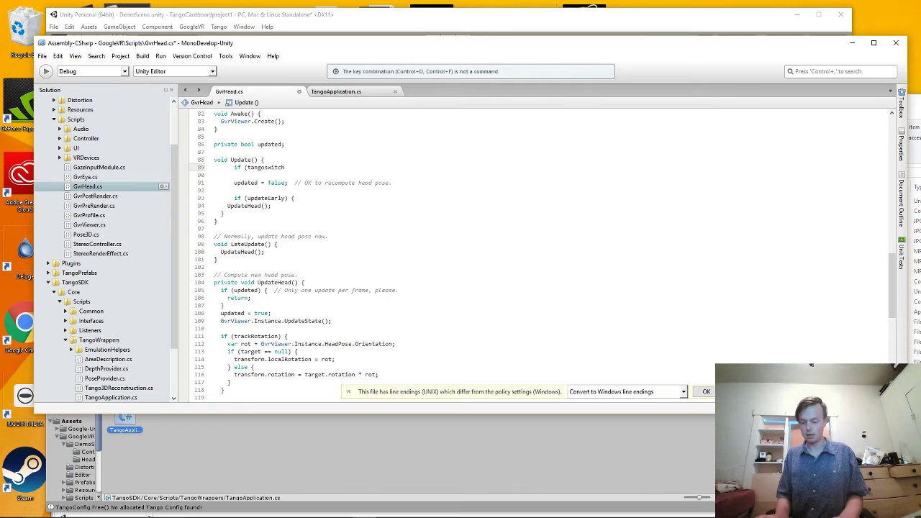
pyautogui.write('== true ){')
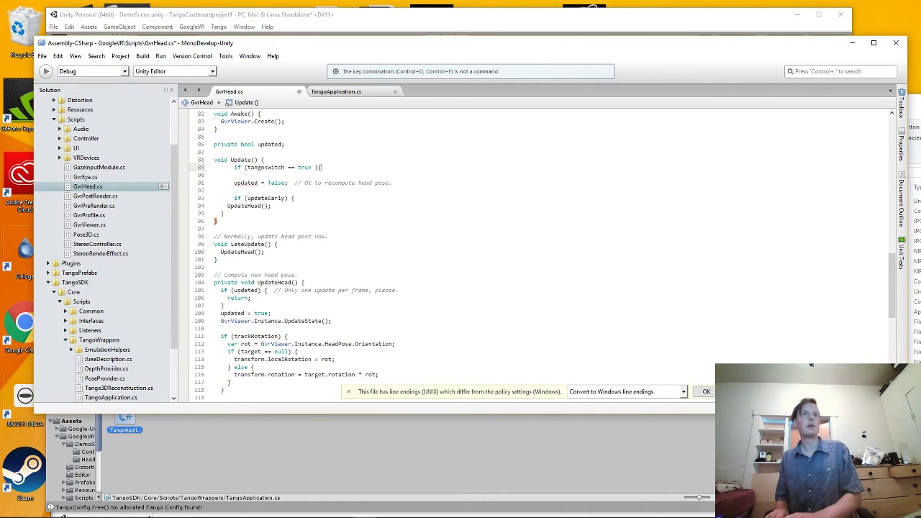
pyautogui.press('Return')
pyautogui.press('Return')
pyautogui.press('Return')
pyautogui.press('Return')
pyautogui.write('}')
pyautogui.press('Up')
pyautogui.press('Up')
pyautogui.press('Up')
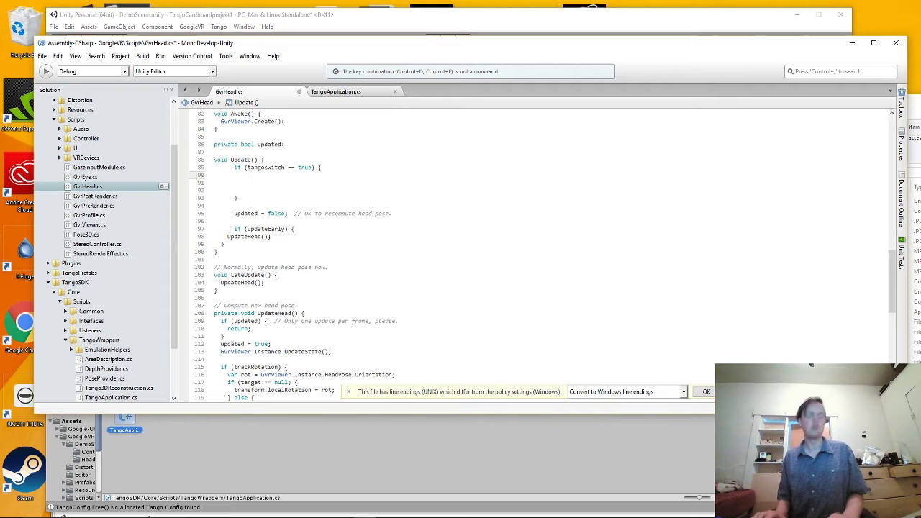
# Inside the if block, call tangoon(); and set tangoswitch = false.
pyautogui.write('t')
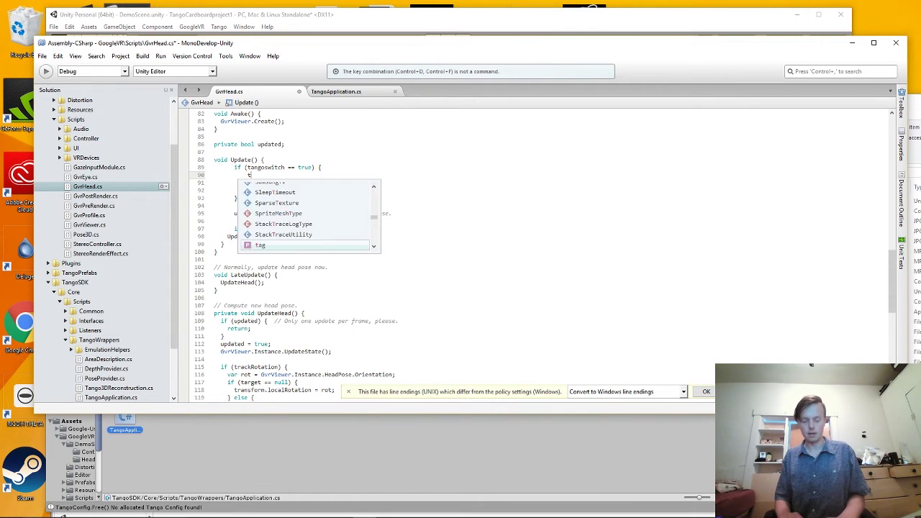
pyautogui.write('angoon')
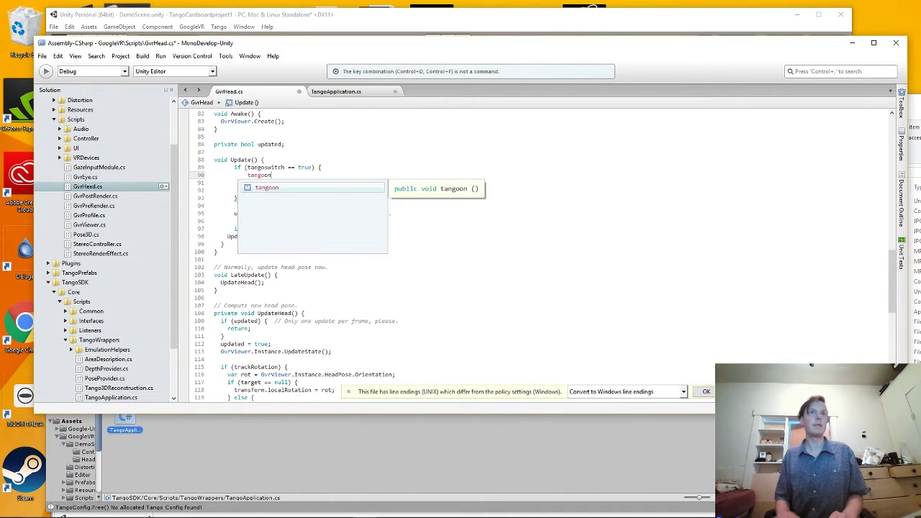
pyautogui.press('Escape')
pyautogui.write('();')
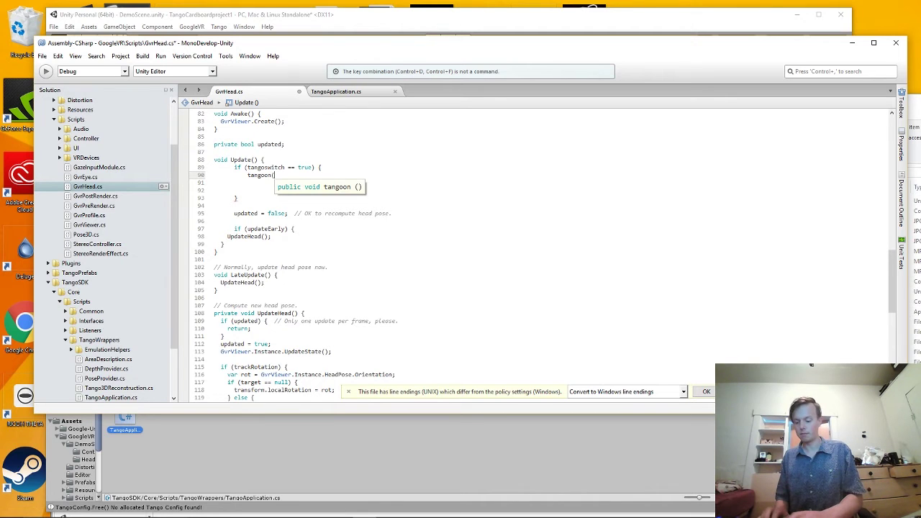
pyautogui.press('Return')
pyautogui.press('Return')
pyautogui.write('tangosw')
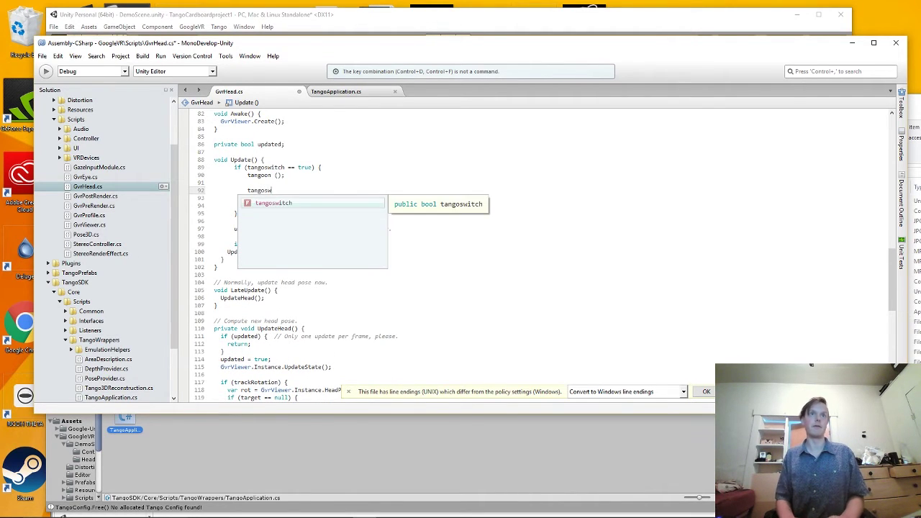
pyautogui.press('Return')
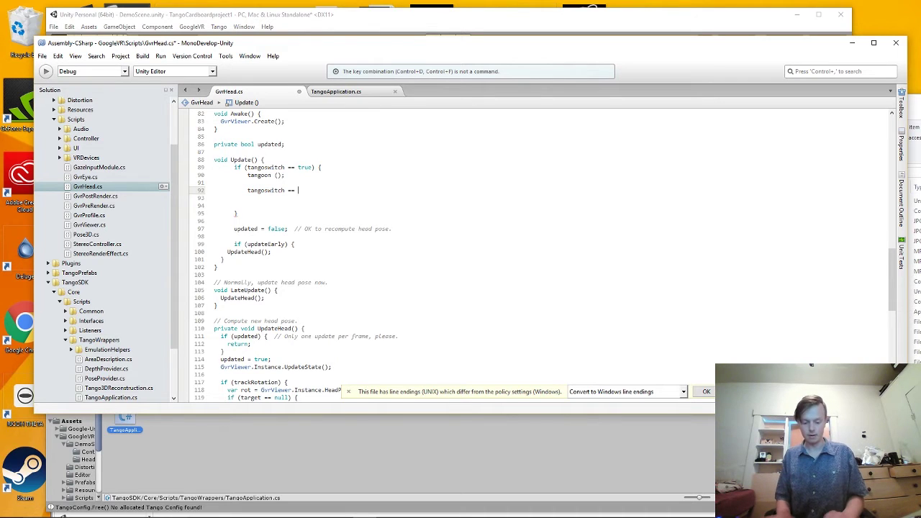
pyautogui.write('= false')
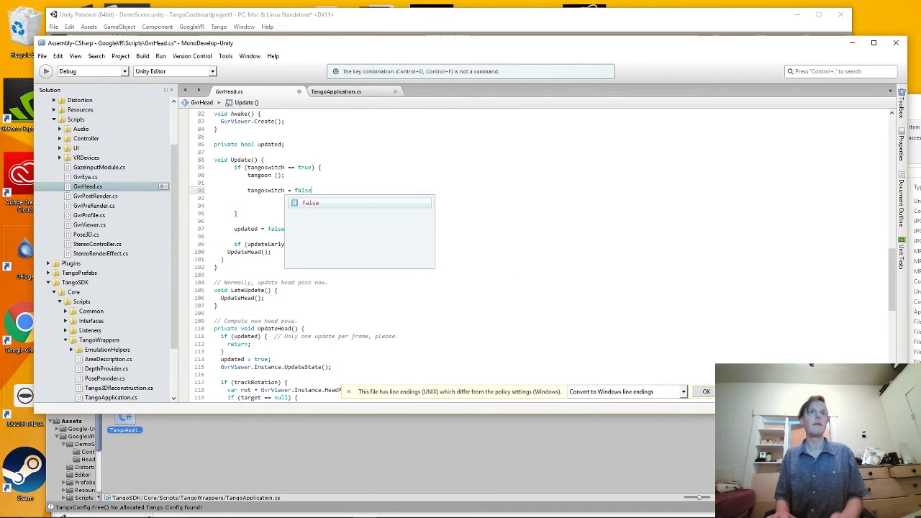
pyautogui.write(';')
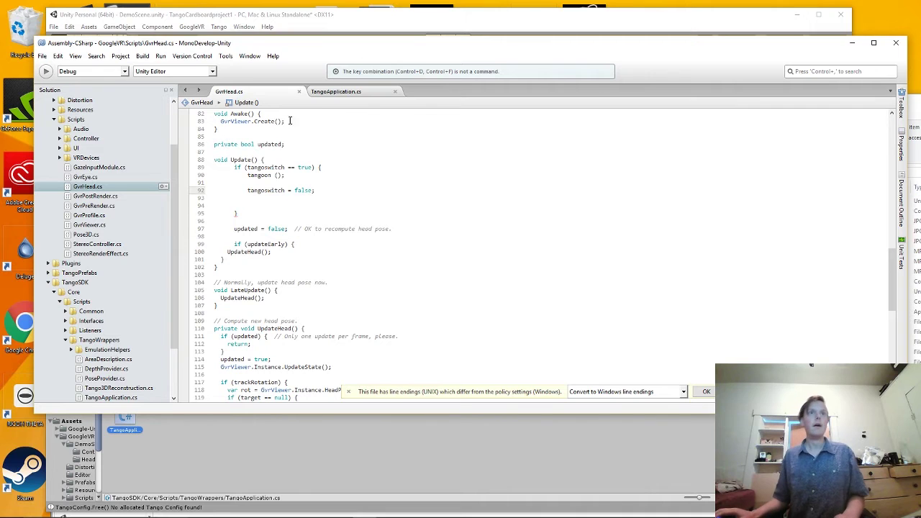
# Run the scene and open the CS0131 compile error at TangoApplication line 1177.
pyautogui.click(423, 27)
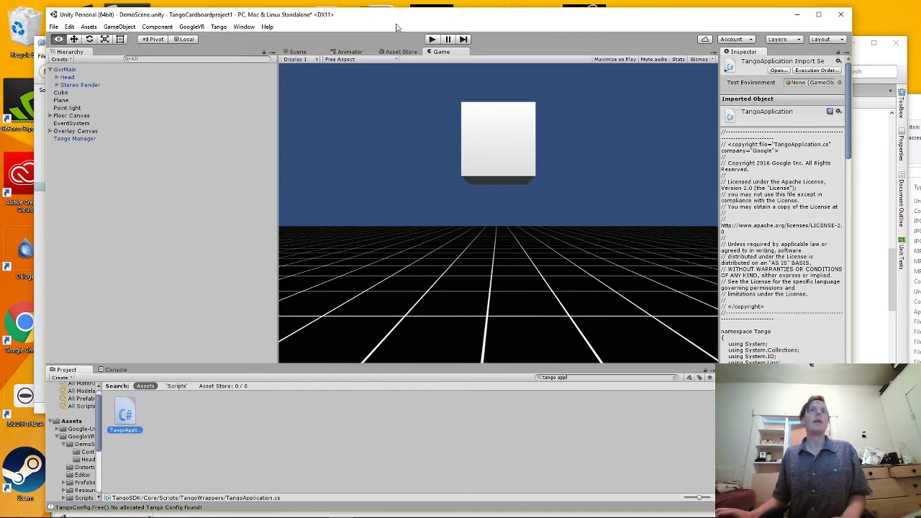
pyautogui.click(432, 41)
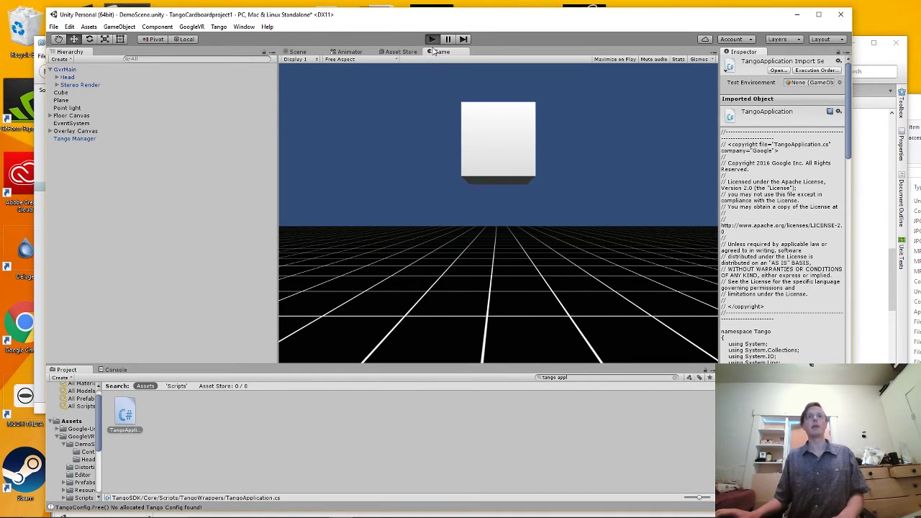
pyautogui.click(115, 370)
pyautogui.click(57, 377)
pyautogui.click(89, 389)
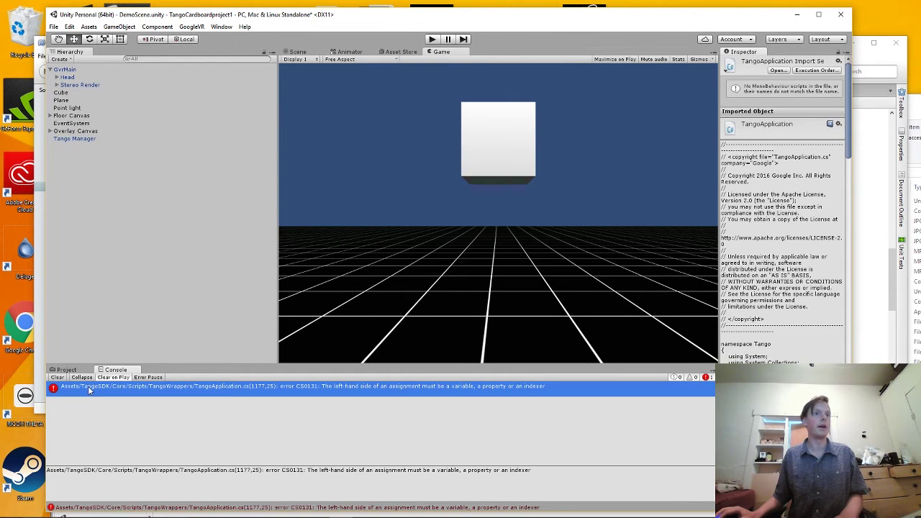
pyautogui.doubleClick(88, 390)
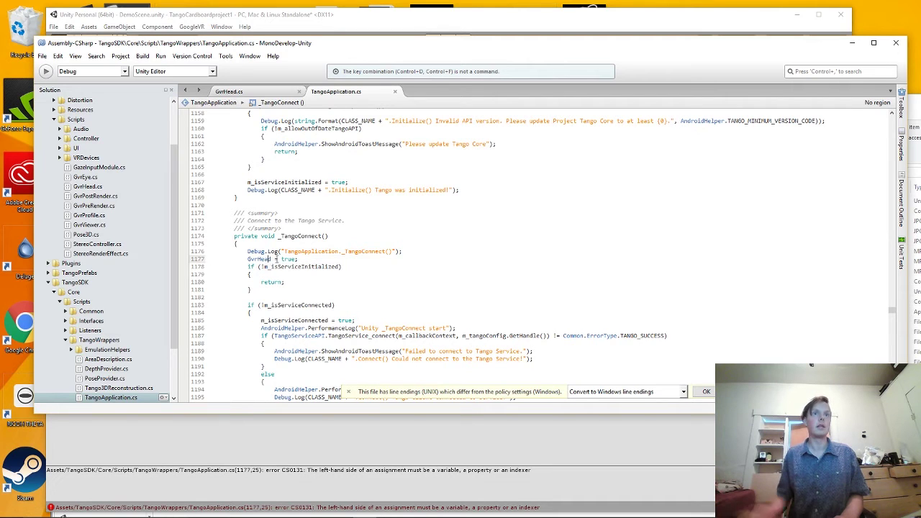
# Change line 1177 to GvrHead.tangoswitch = true and run the scene again.
pyautogui.write('.tangoswitch')
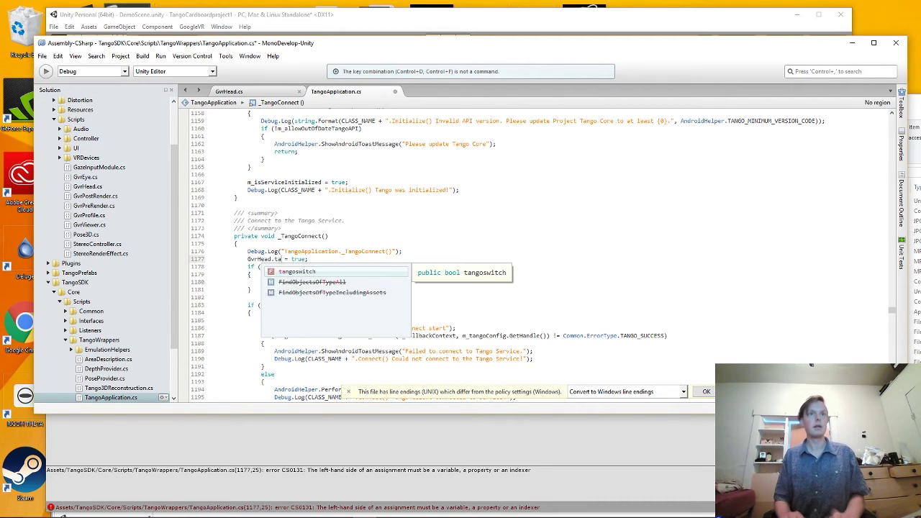
pyautogui.hotkey('alt', 'Tab')
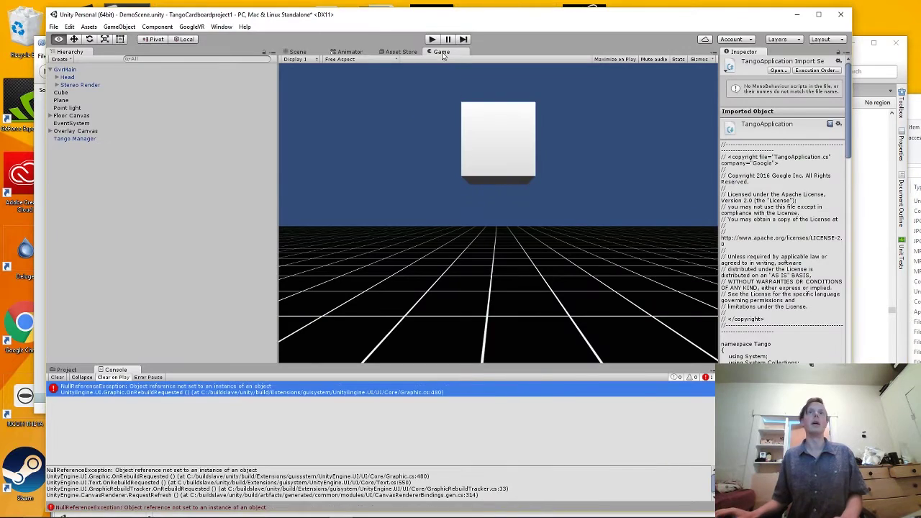
pyautogui.click(432, 39)
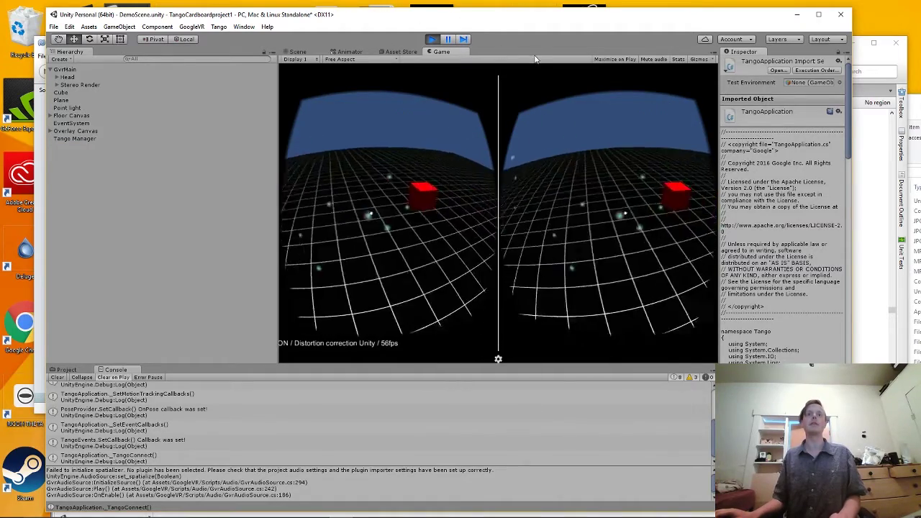
# Save TangoApplication.cs and play-test the scene, checking Head's components while it runs.
pyautogui.click(430, 41)
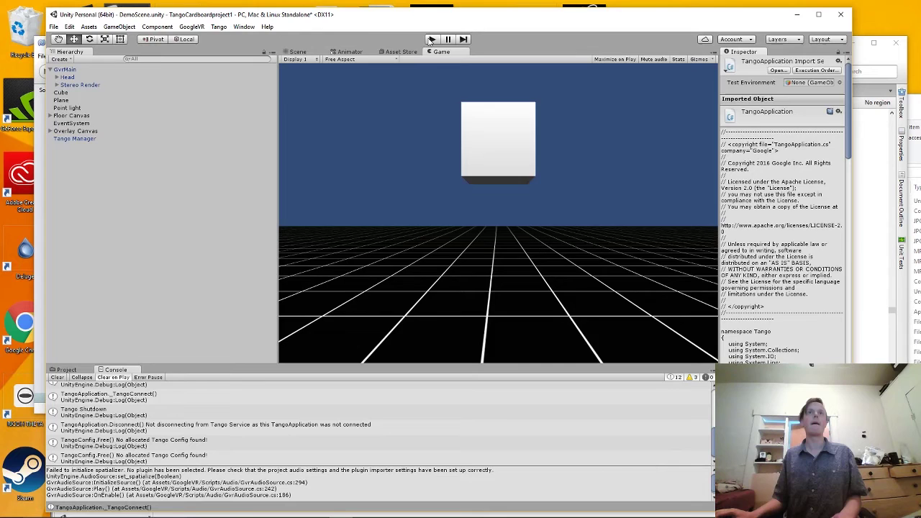
pyautogui.hotkey('alt', 'Tab')
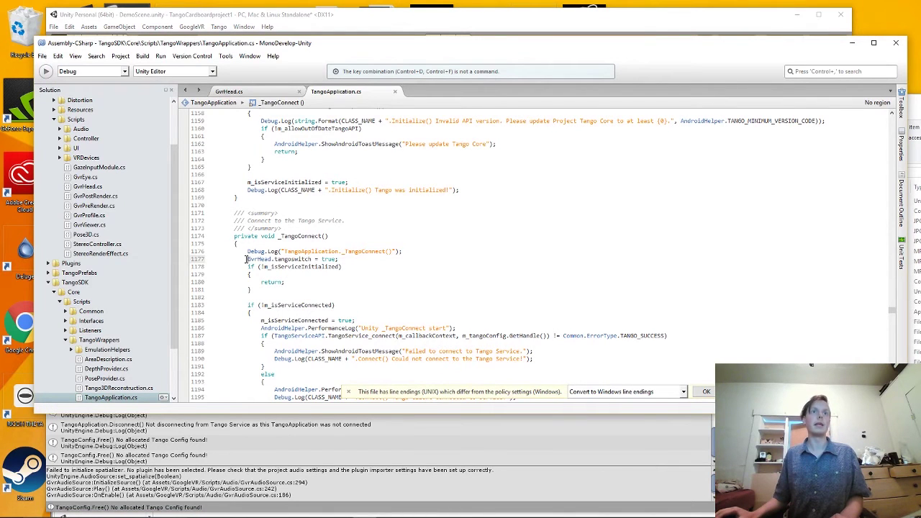
pyautogui.hotkey('ctrl', 's')
pyautogui.hotkey('alt', 'Tab')
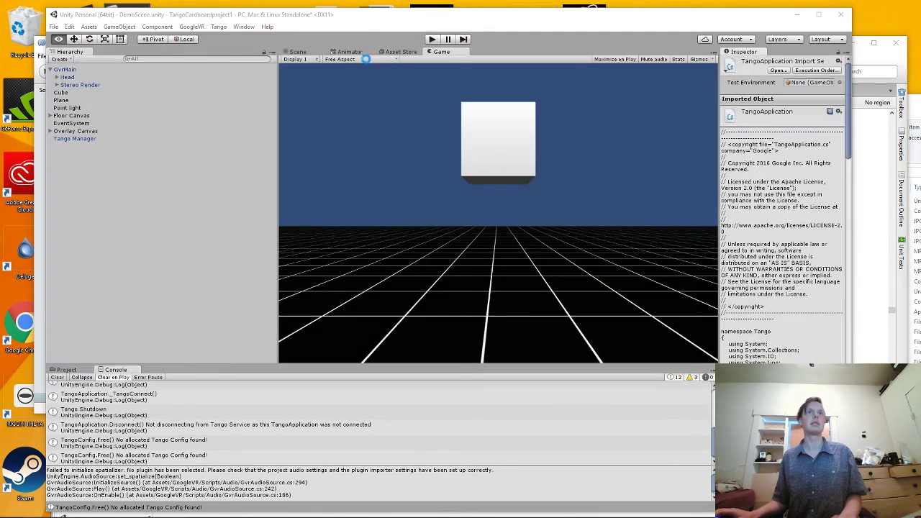
pyautogui.click(434, 42)
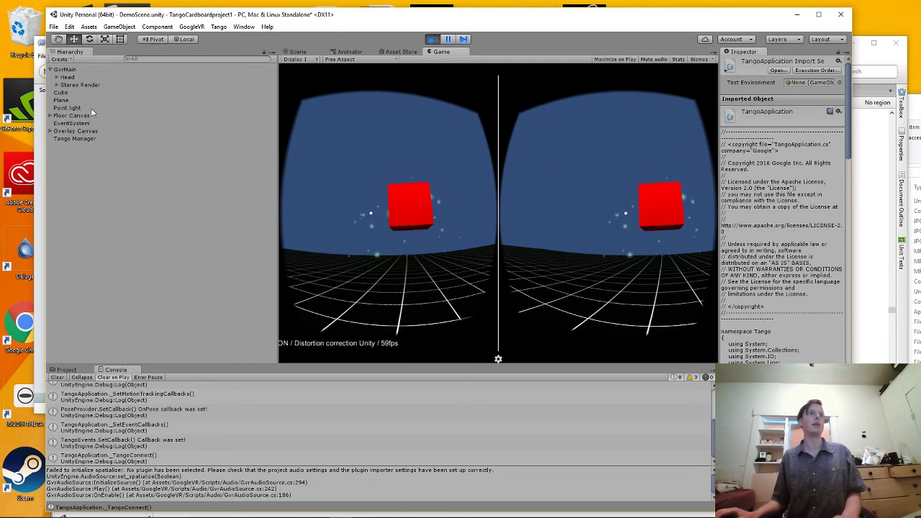
pyautogui.click(67, 77)
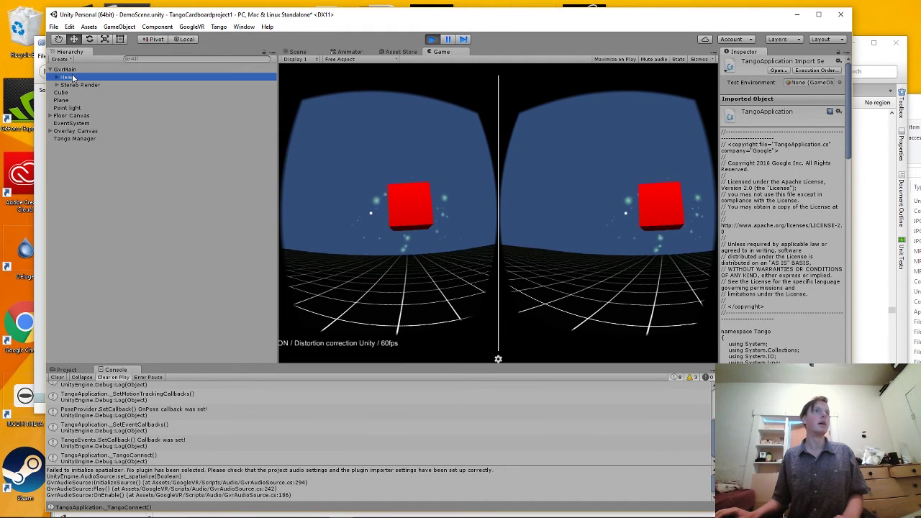
pyautogui.click(511, 140)
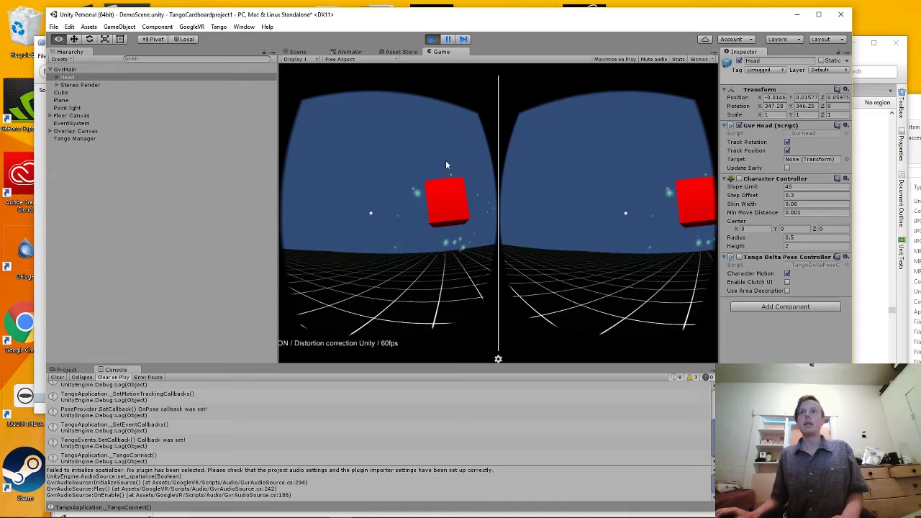
pyautogui.click(433, 40)
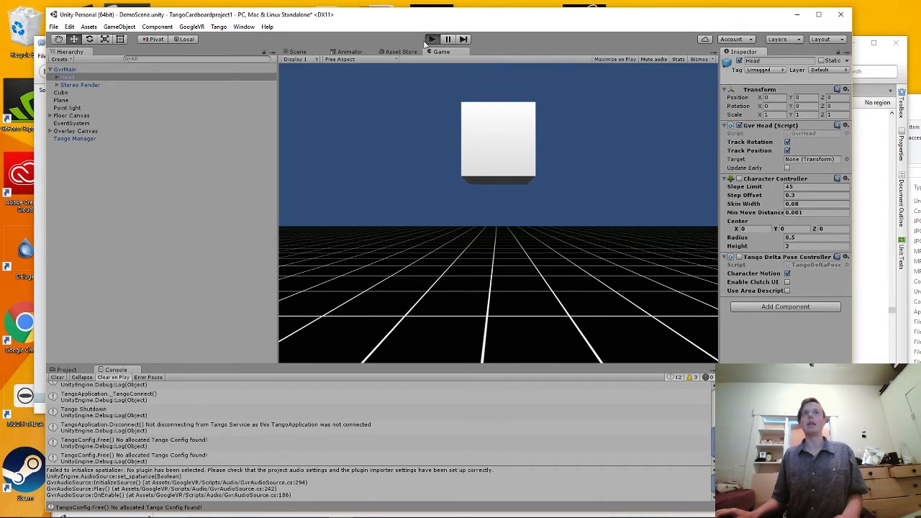
# Run one more stereo play test of the scene and stop it.
pyautogui.hotkey('alt', 'Tab')
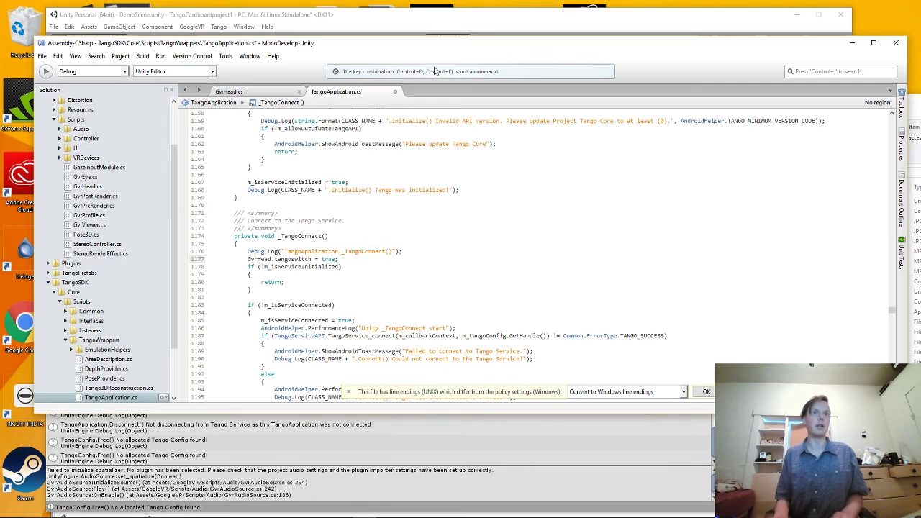
pyautogui.click(432, 32)
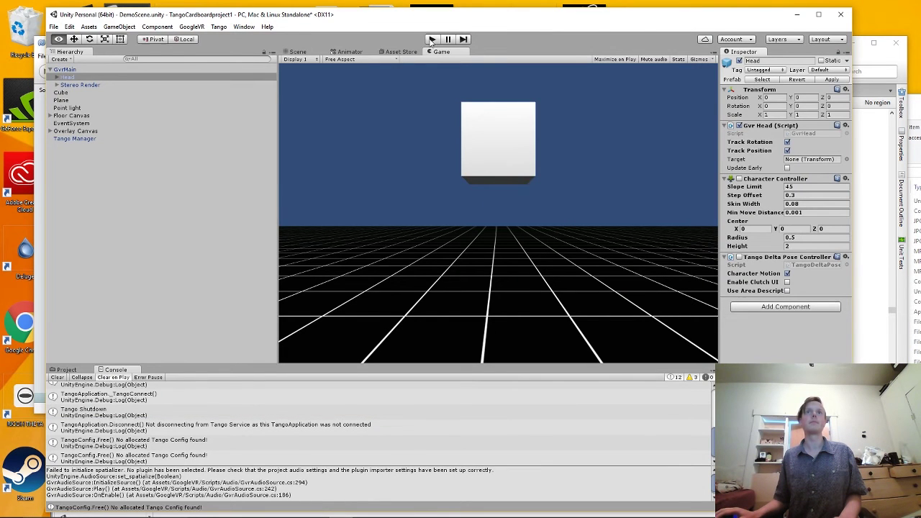
pyautogui.click(431, 40)
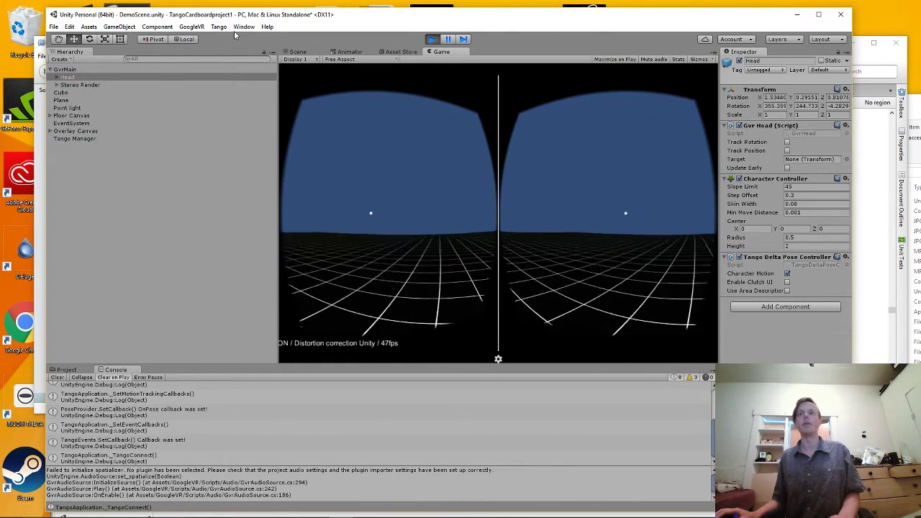
pyautogui.click(432, 40)
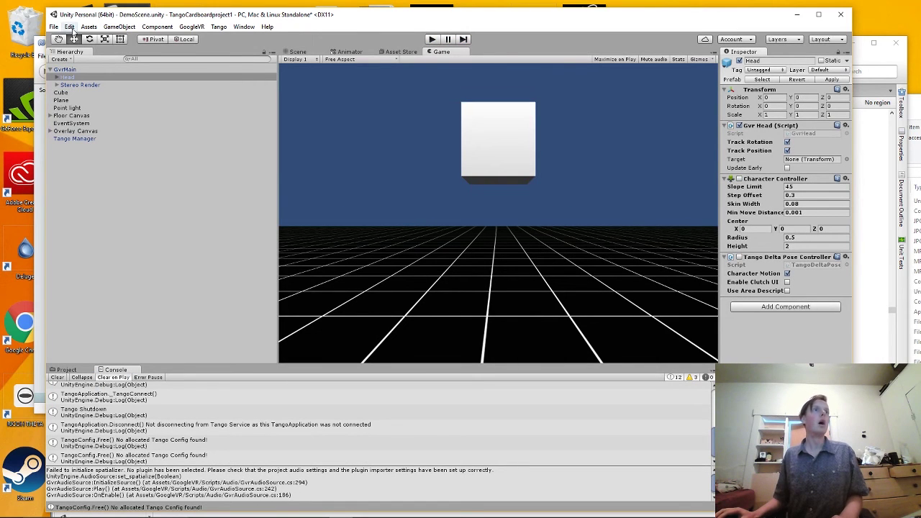
# Check the Build Settings window briefly, then close it.
pyautogui.click(53, 27)
pyautogui.click(79, 122)
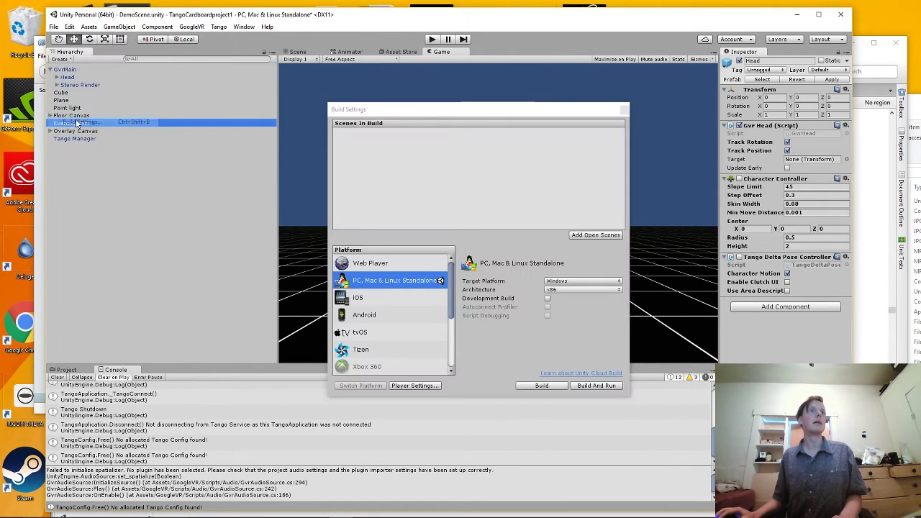
pyautogui.click(624, 110)
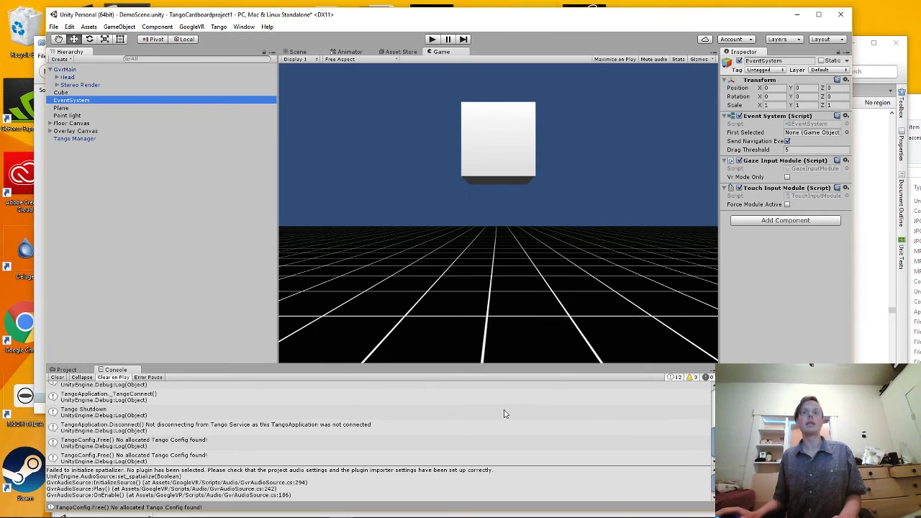
# Search the project assets for 'google u' to find the google-unity-wrapper plugin folder.
pyautogui.click(65, 370)
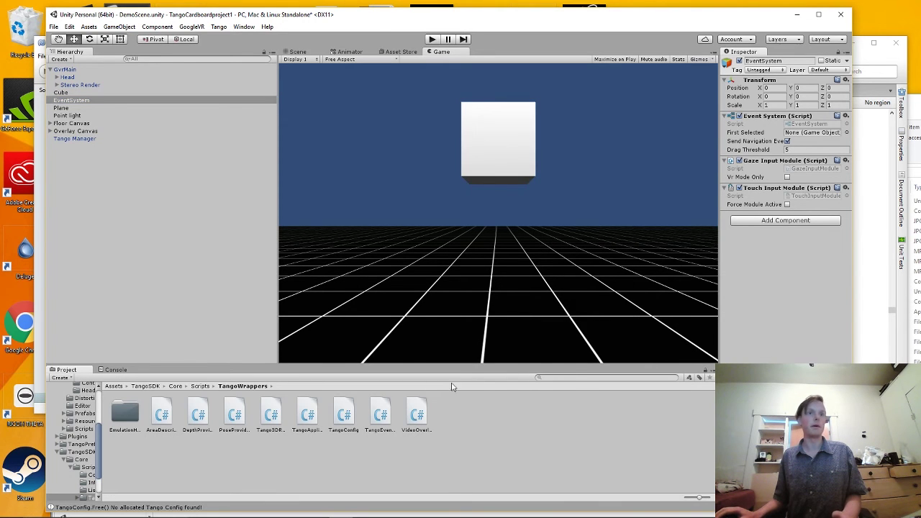
pyautogui.click(573, 378)
pyautogui.write('go')
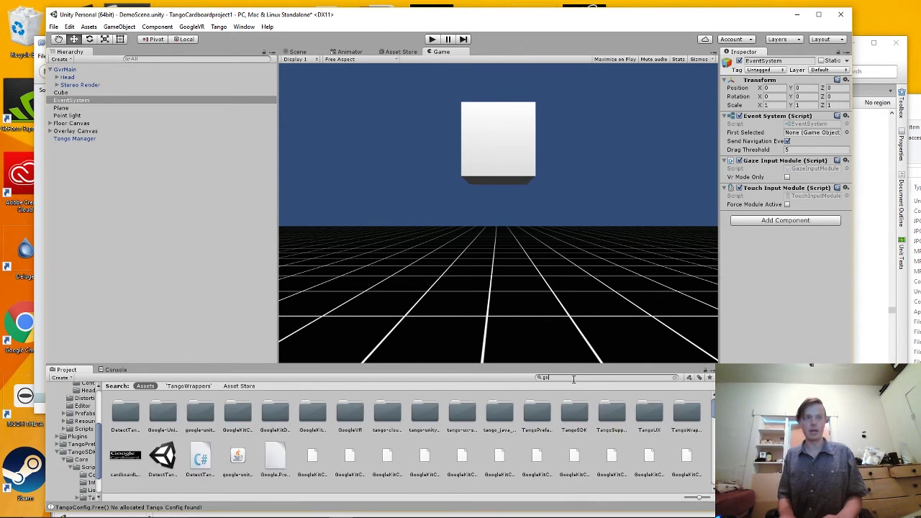
pyautogui.write('ogle u')
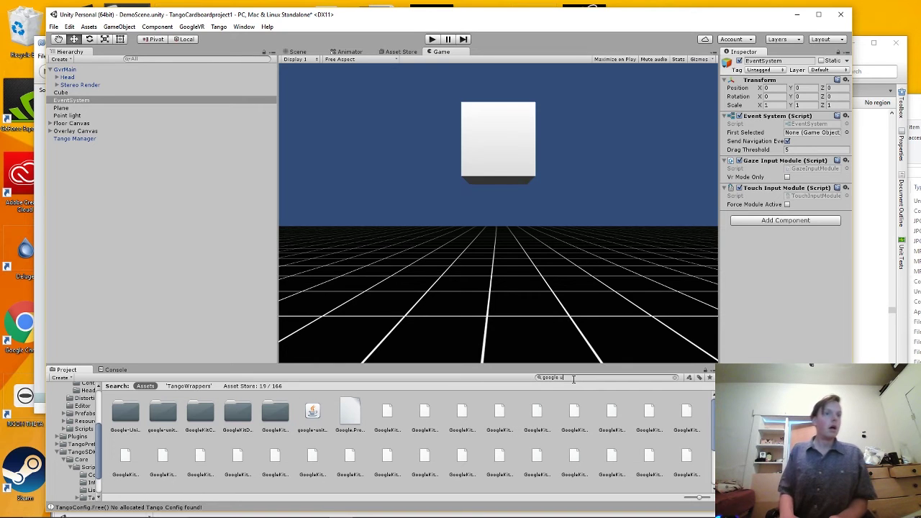
pyautogui.click(162, 418)
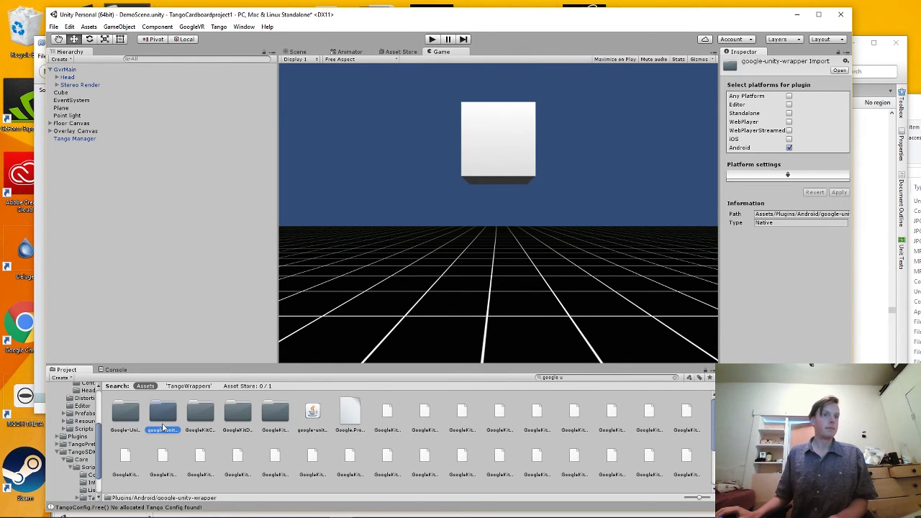
pyautogui.rightClick(163, 424)
pyautogui.click(144, 424)
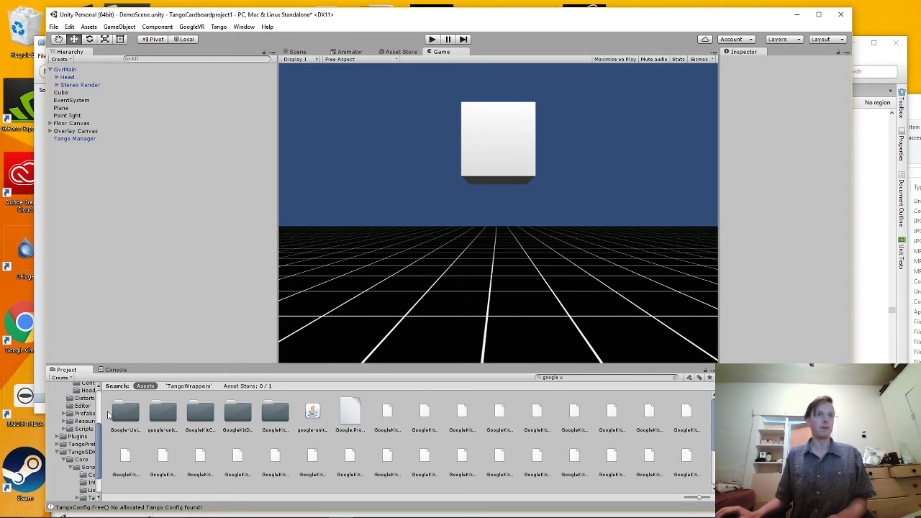
# Delete the google-unity-wrapper folder, then play-test the scene in stereo and stop it.
pyautogui.click(163, 416)
pyautogui.rightClick(165, 418)
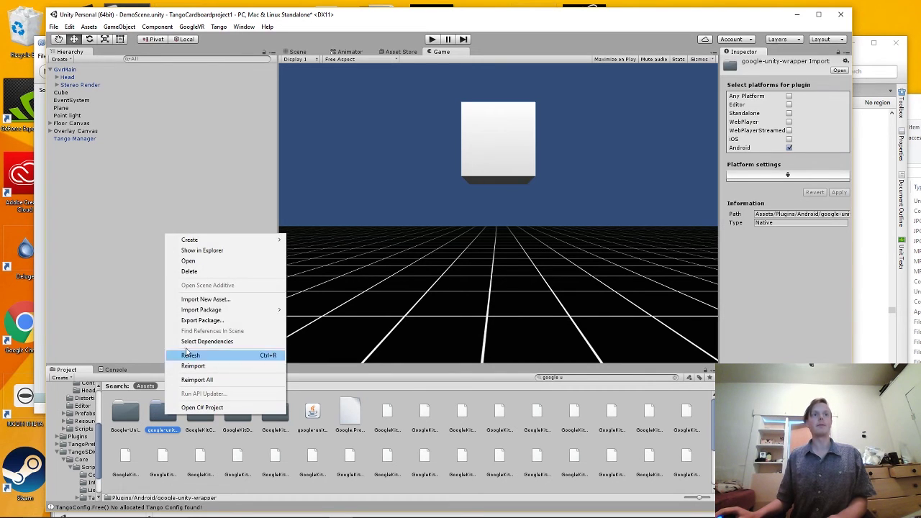
pyautogui.click(190, 274)
pyautogui.click(477, 287)
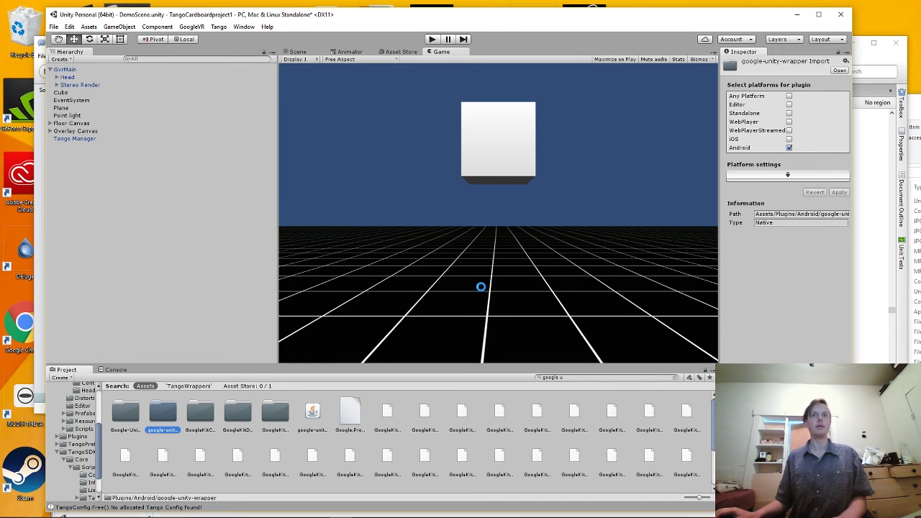
pyautogui.click(434, 41)
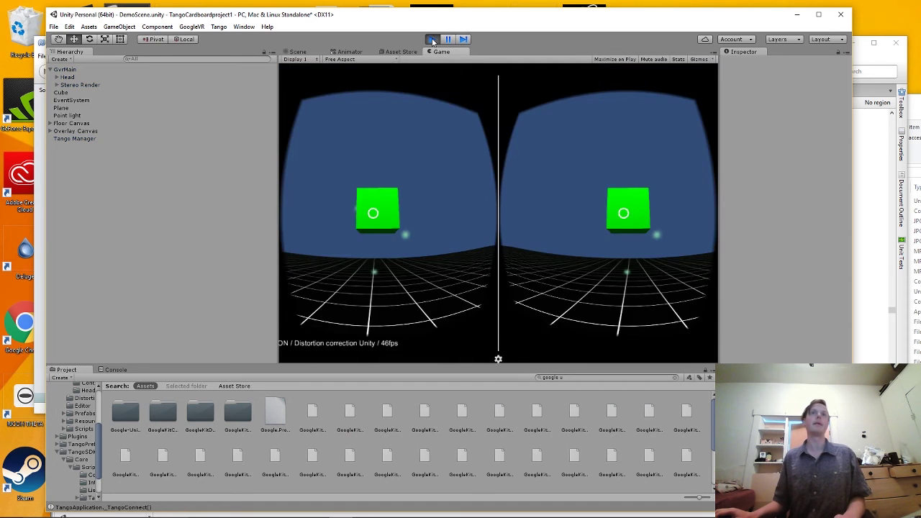
pyautogui.click(432, 41)
# Switch the build platform from PC, Mac & Linux Standalone to Android in Build Settings.
pyautogui.click(54, 27)
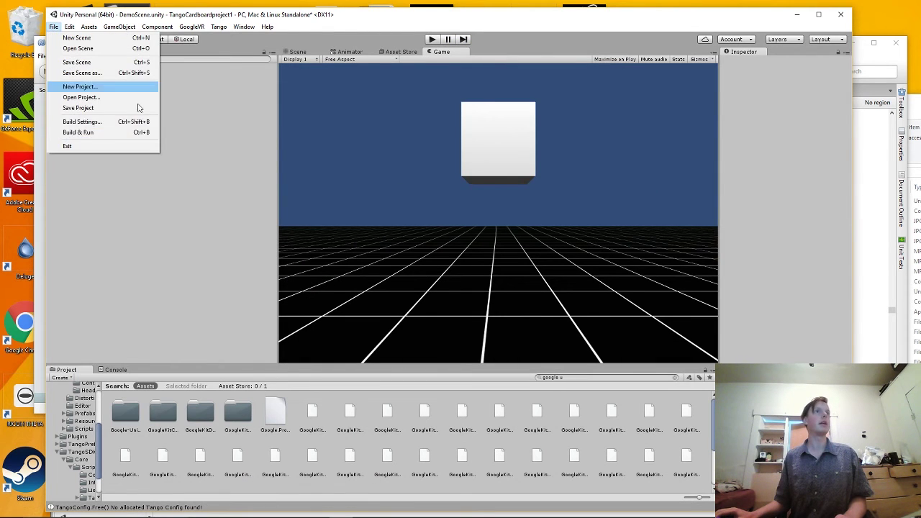
pyautogui.click(104, 121)
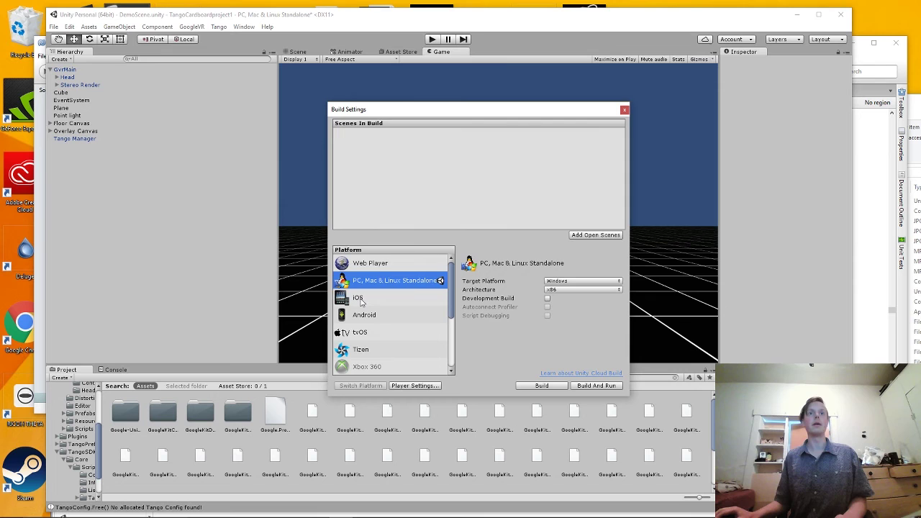
pyautogui.click(372, 321)
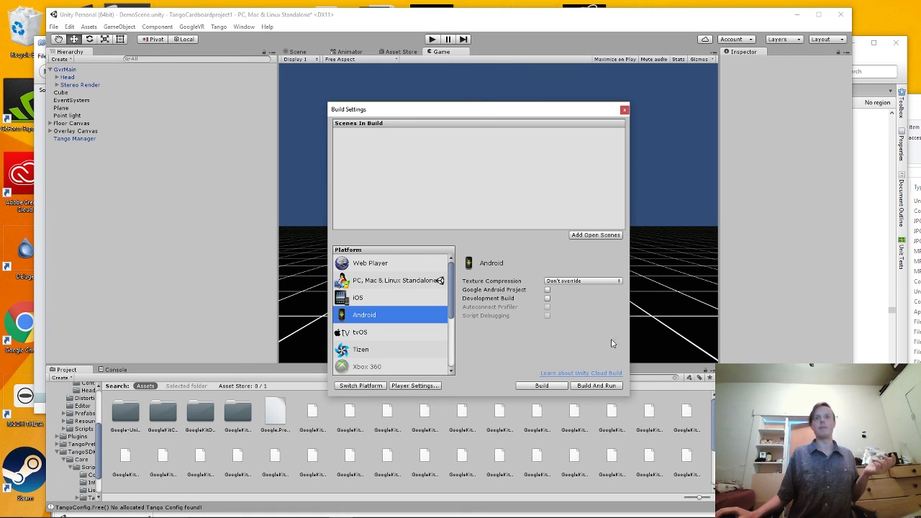
pyautogui.click(372, 386)
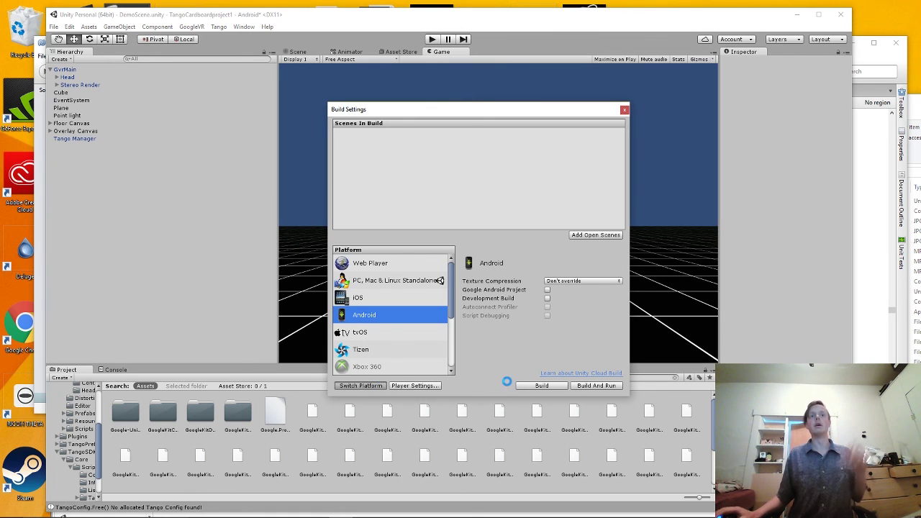